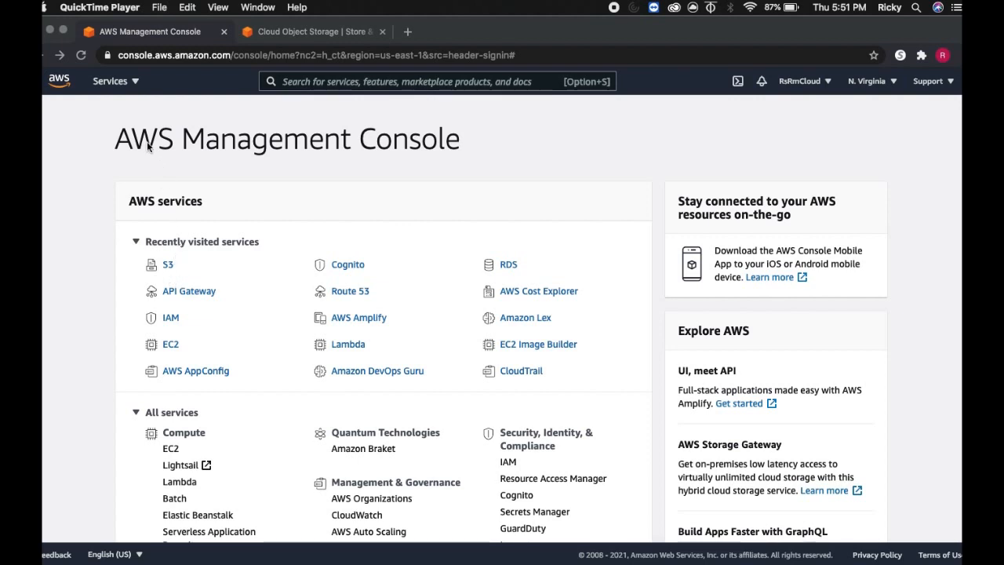
{"action": "left_click", "coordinate": [129, 88]}
{"action": "left_click", "coordinate": [129, 83]}
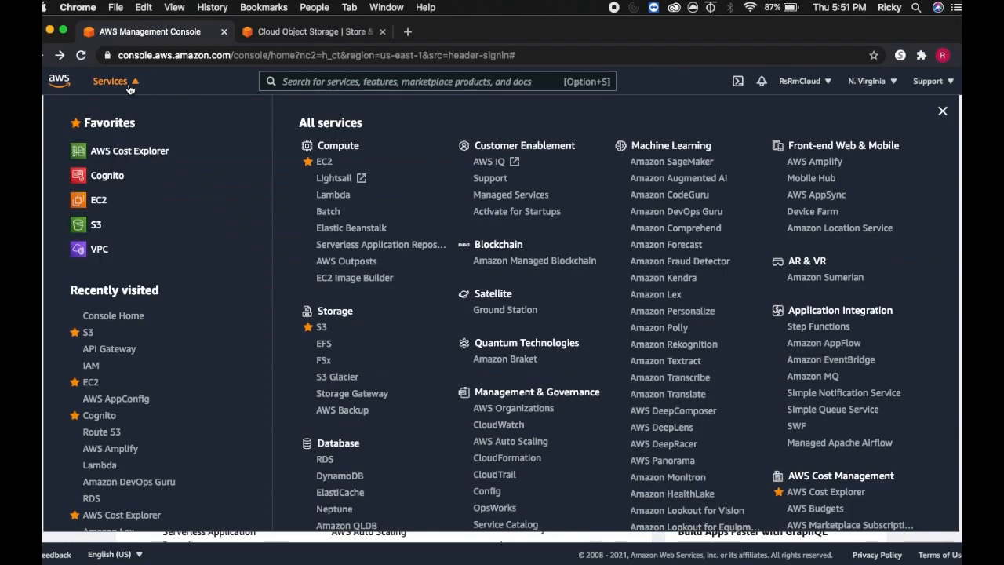
{"action": "scroll", "coordinate": [533, 357], "scroll_direction": "down", "scroll_amount": 3}
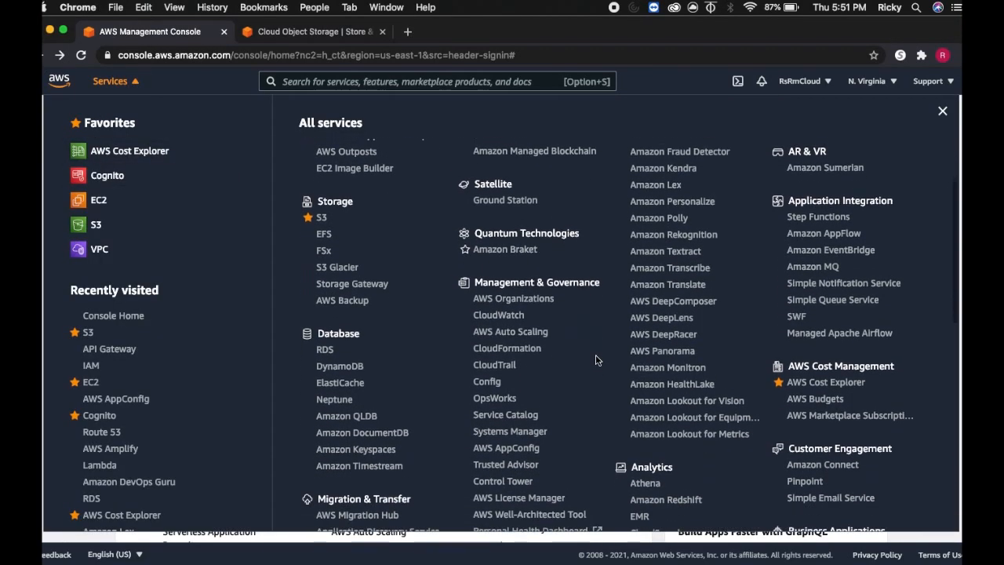
{"action": "left_click", "coordinate": [129, 82]}
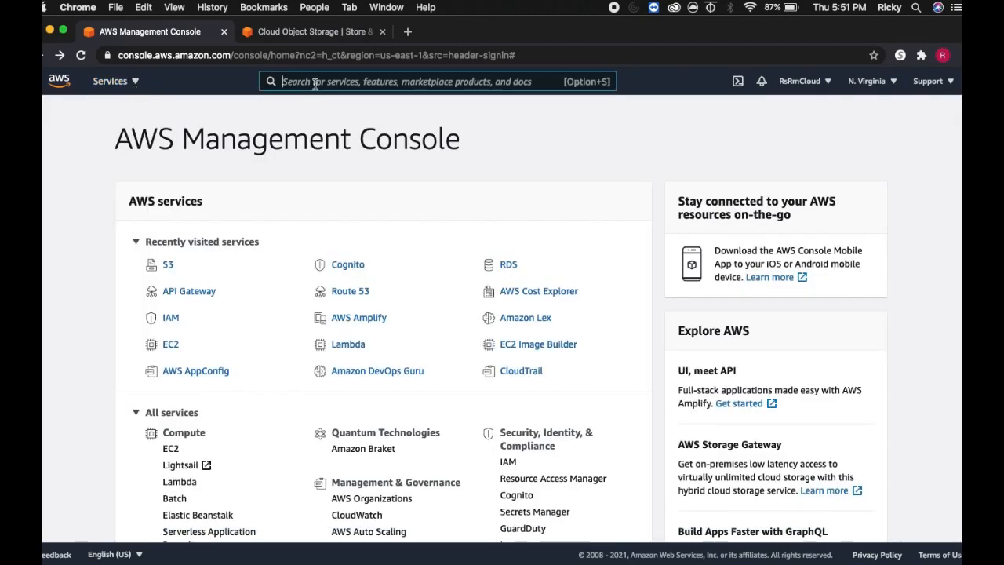
Search the console for s3 and open the S3 service's bucket list
{"action": "type", "text": "s3"}
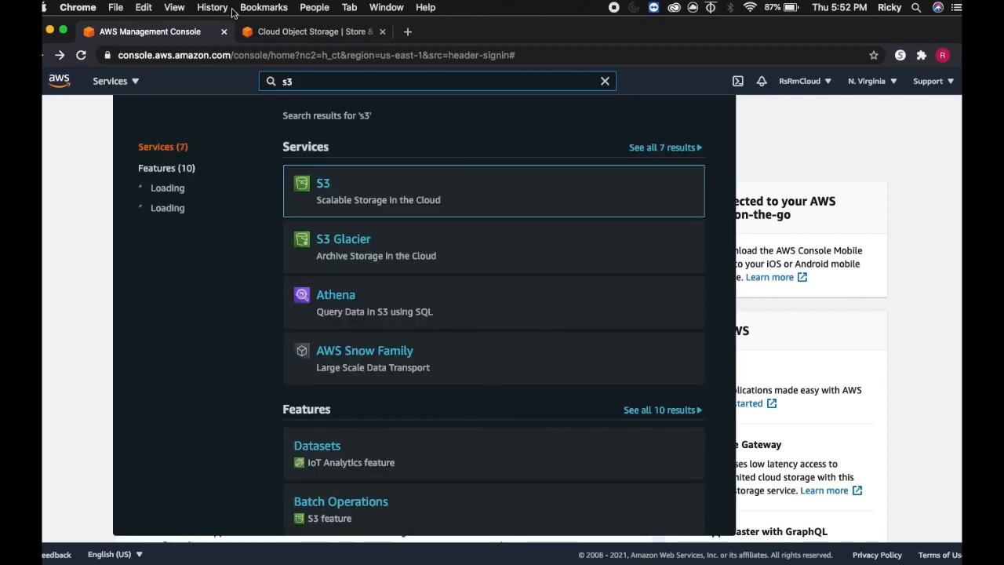
{"action": "left_click", "coordinate": [321, 185]}
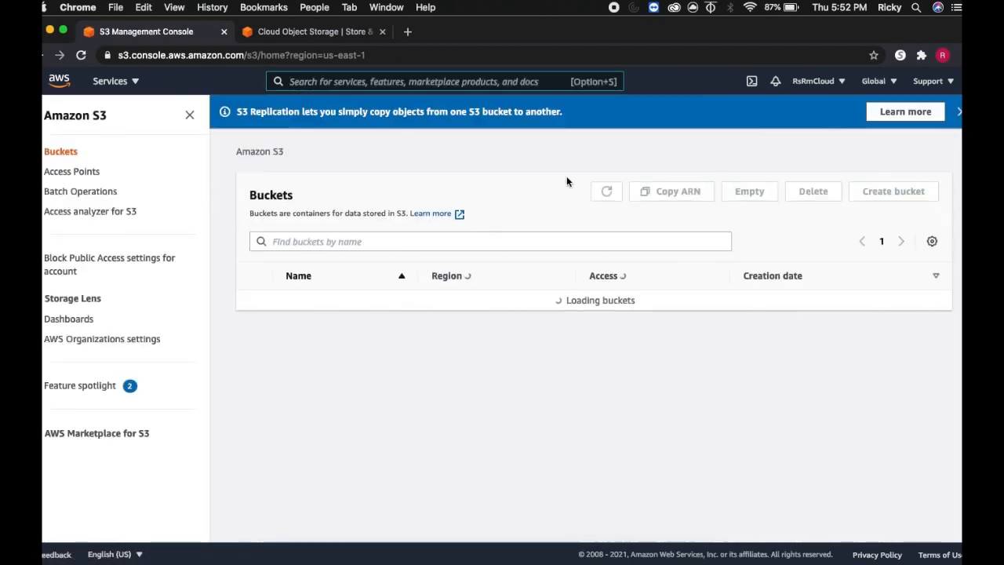
{"action": "scroll", "coordinate": [231, 364], "scroll_direction": "down", "scroll_amount": 1}
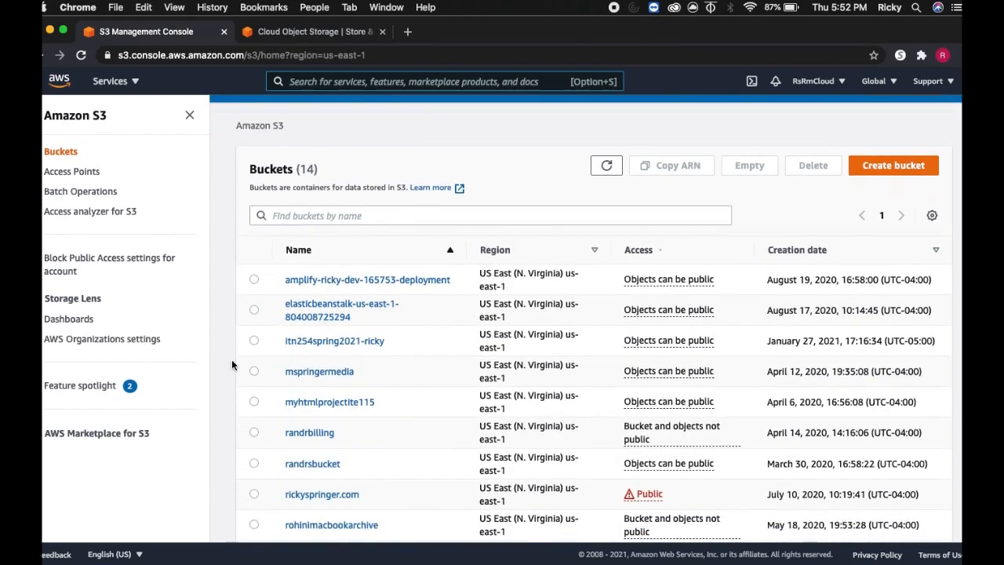
{"action": "scroll", "coordinate": [231, 360], "scroll_direction": "up", "scroll_amount": 1}
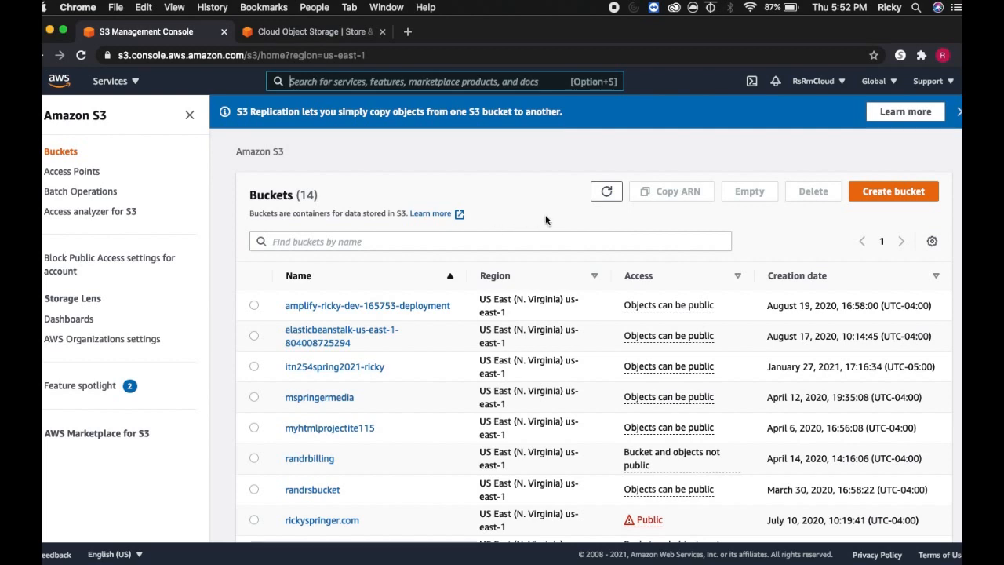
Start creating a new bucket and look through its public access, versioning, tags and encryption settings
{"action": "left_click", "coordinate": [873, 196]}
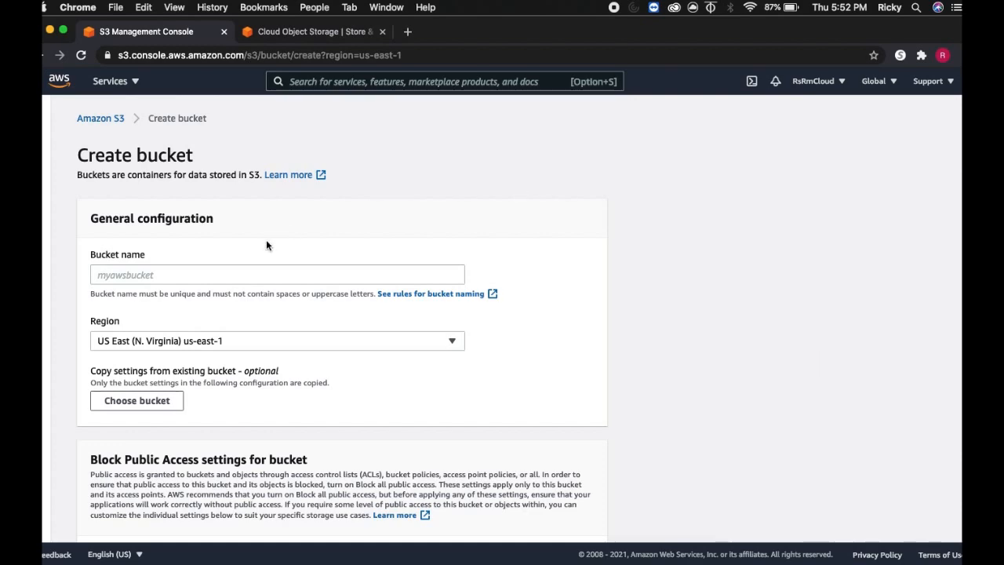
{"action": "scroll", "coordinate": [265, 243], "scroll_direction": "down", "scroll_amount": 1}
{"action": "scroll", "coordinate": [264, 246], "scroll_direction": "down", "scroll_amount": 10}
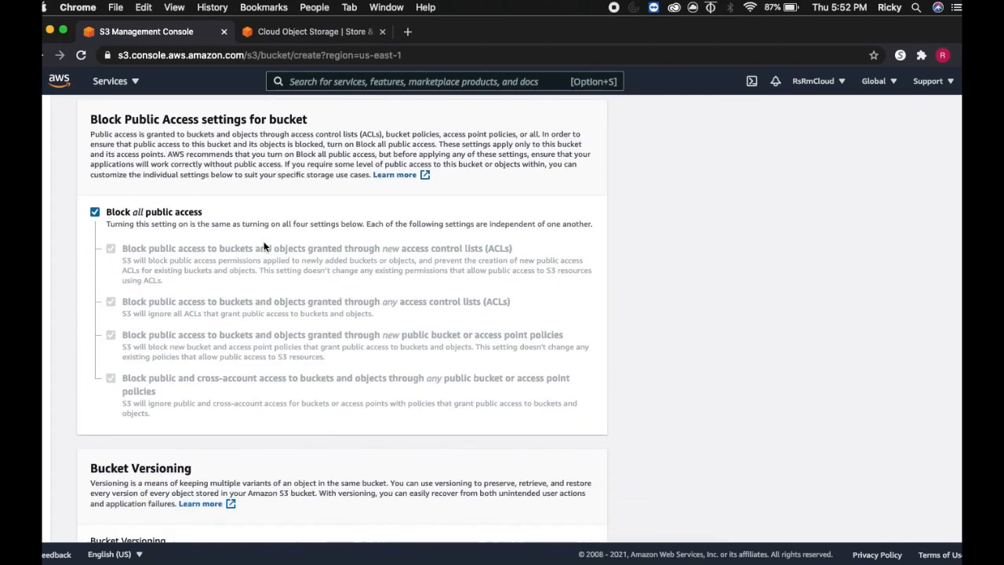
{"action": "scroll", "coordinate": [263, 246], "scroll_direction": "down", "scroll_amount": 7}
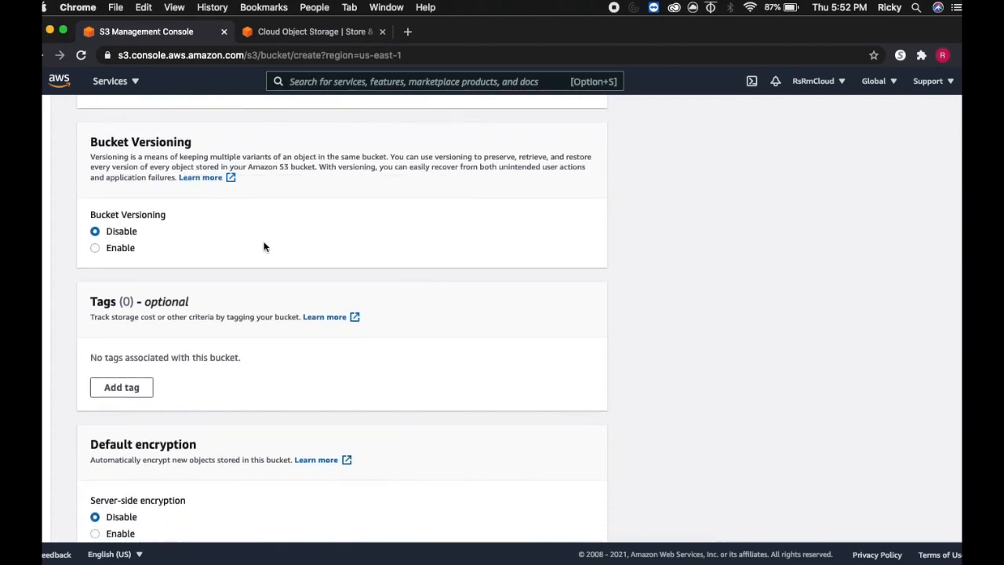
{"action": "scroll", "coordinate": [263, 247], "scroll_direction": "down", "scroll_amount": 2}
{"action": "scroll", "coordinate": [263, 246], "scroll_direction": "up", "scroll_amount": 6}
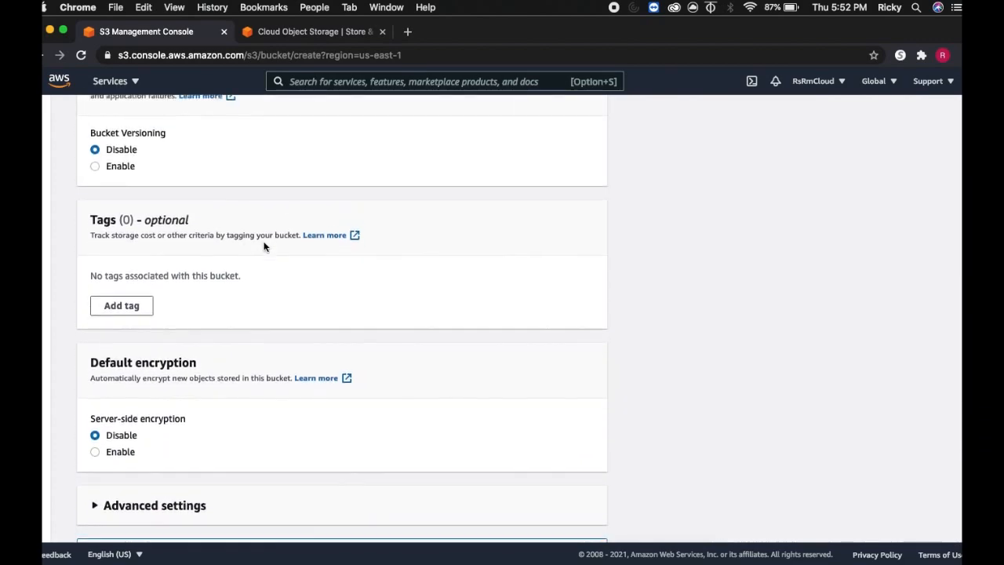
{"action": "scroll", "coordinate": [264, 246], "scroll_direction": "up", "scroll_amount": 10}
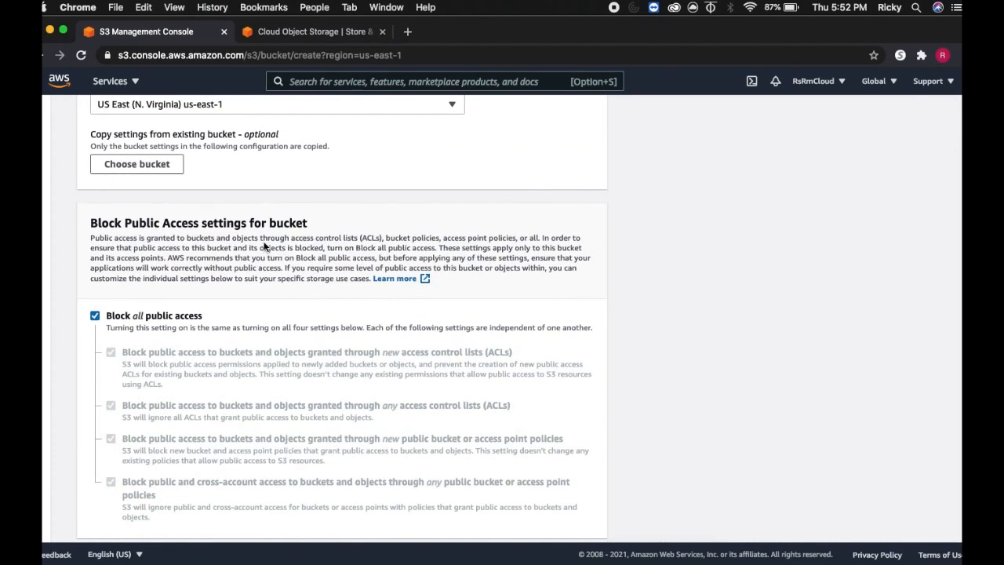
{"action": "scroll", "coordinate": [264, 243], "scroll_direction": "up", "scroll_amount": 4}
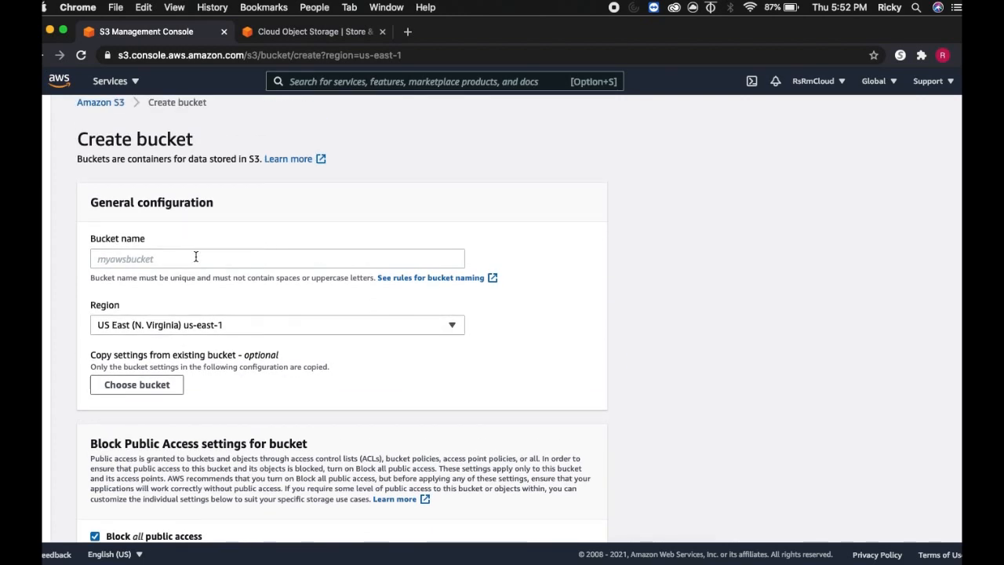
Name the new bucket rls2021mydemobucketitn254
{"action": "left_click", "coordinate": [133, 253]}
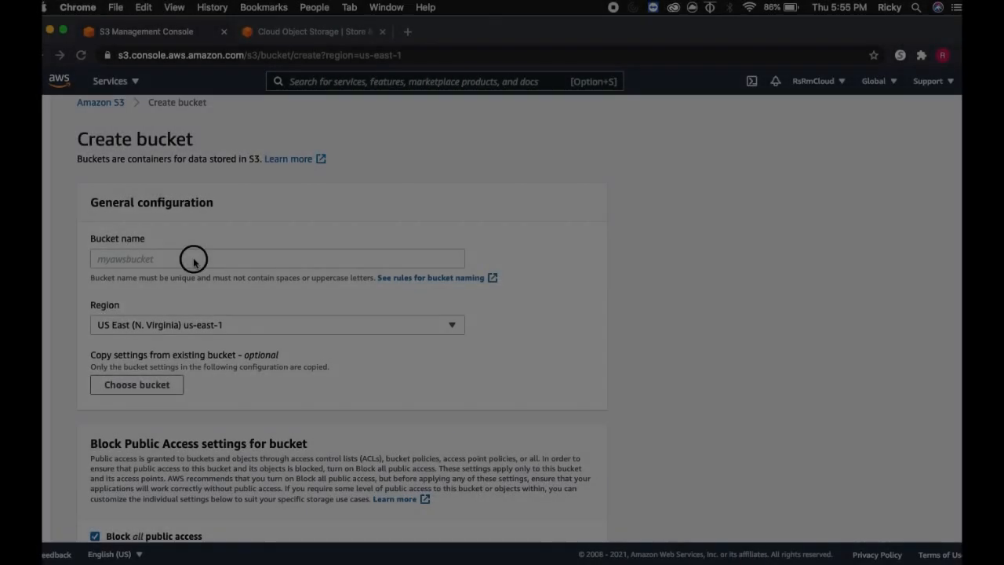
{"action": "left_click", "coordinate": [192, 258]}
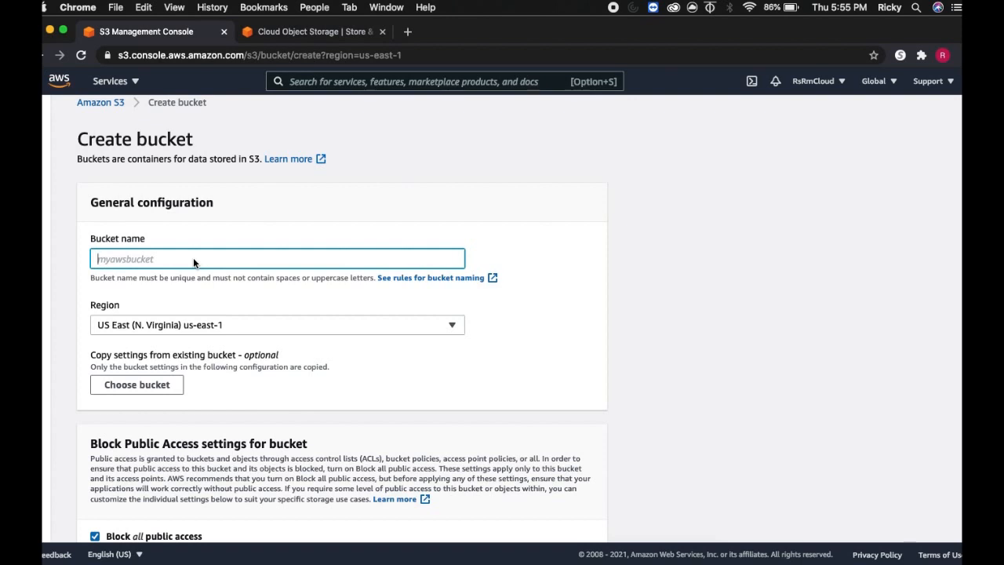
{"action": "type", "text": "rls202`"}
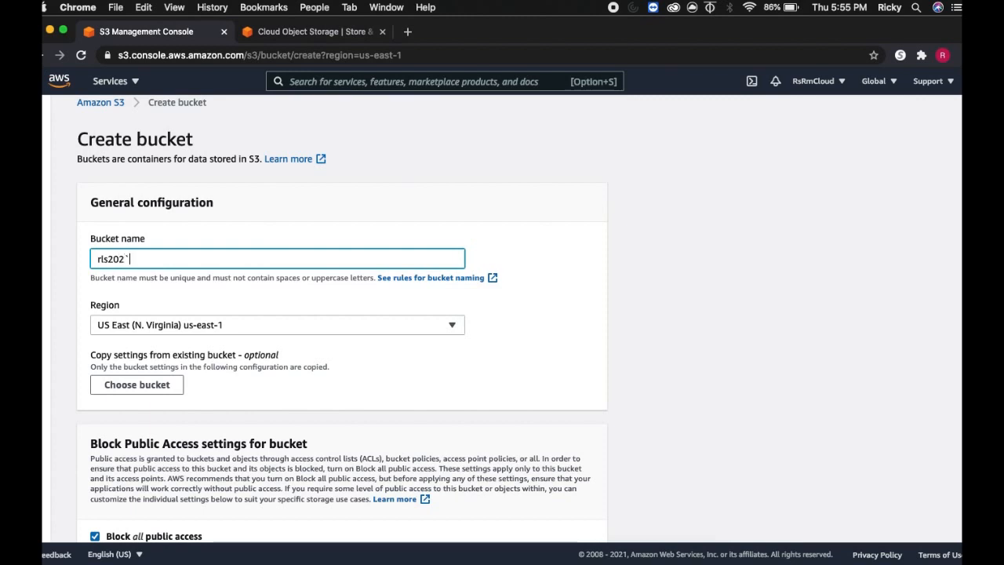
{"action": "key", "text": "BackSpace"}
{"action": "type", "text": "1mydemobucketitn254"}
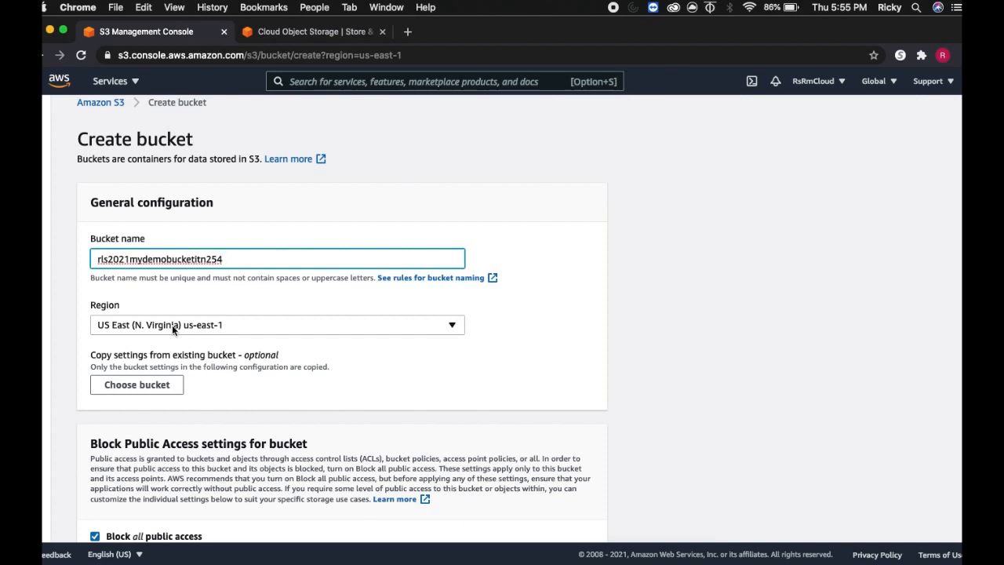
Turn off Block all public access for the bucket and acknowledge that its objects might become public
{"action": "scroll", "coordinate": [263, 360], "scroll_direction": "down", "scroll_amount": 1}
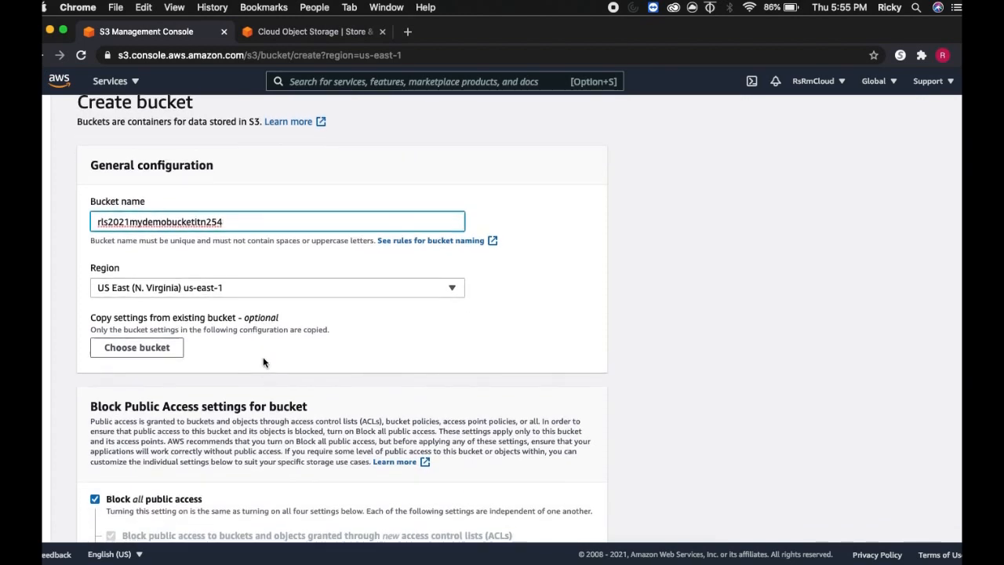
{"action": "scroll", "coordinate": [263, 360], "scroll_direction": "down", "scroll_amount": 1}
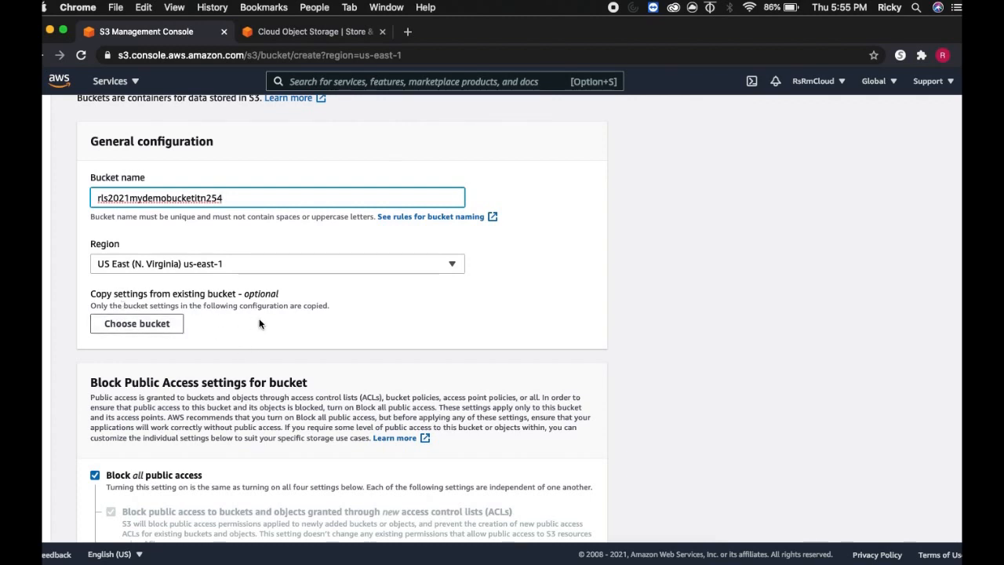
{"action": "scroll", "coordinate": [260, 323], "scroll_direction": "down", "scroll_amount": 1}
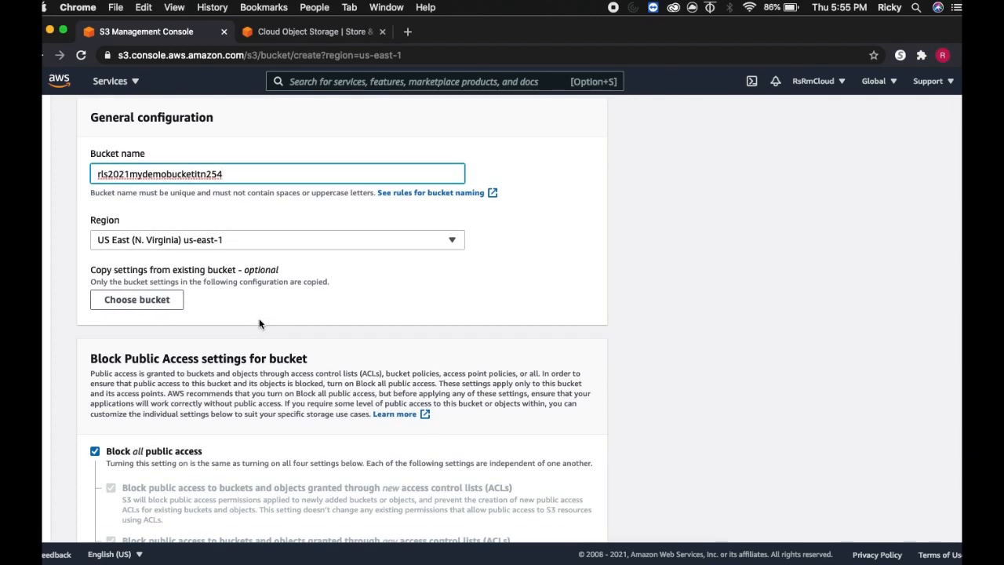
{"action": "scroll", "coordinate": [260, 323], "scroll_direction": "down", "scroll_amount": 4}
{"action": "scroll", "coordinate": [259, 324], "scroll_direction": "down", "scroll_amount": 3}
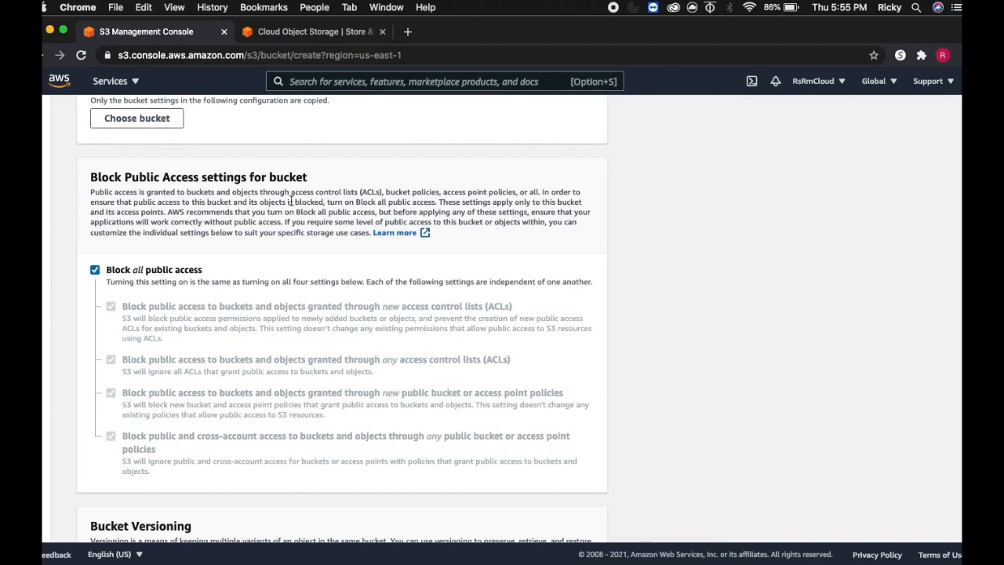
{"action": "left_click", "coordinate": [94, 272]}
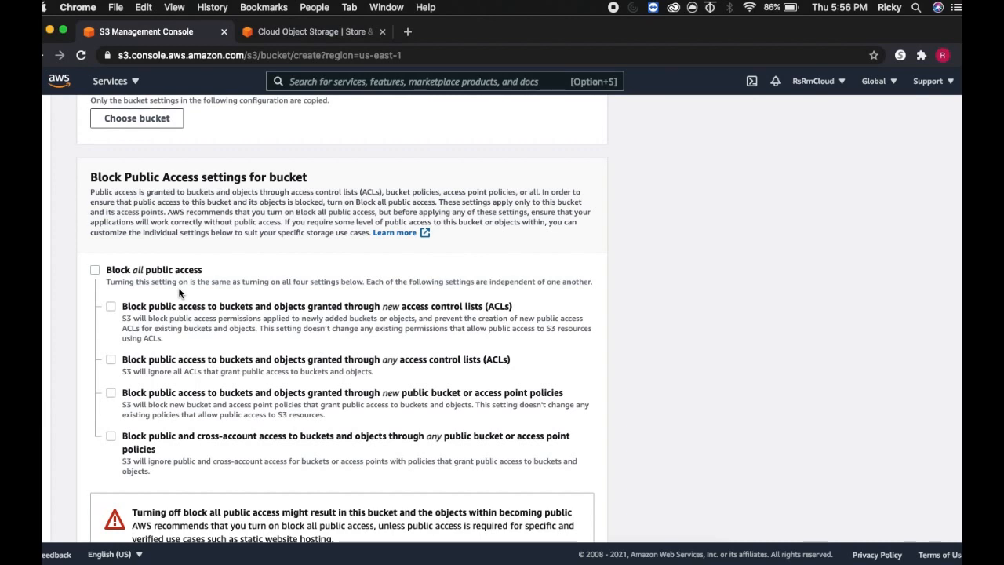
{"action": "scroll", "coordinate": [180, 293], "scroll_direction": "down", "scroll_amount": 1}
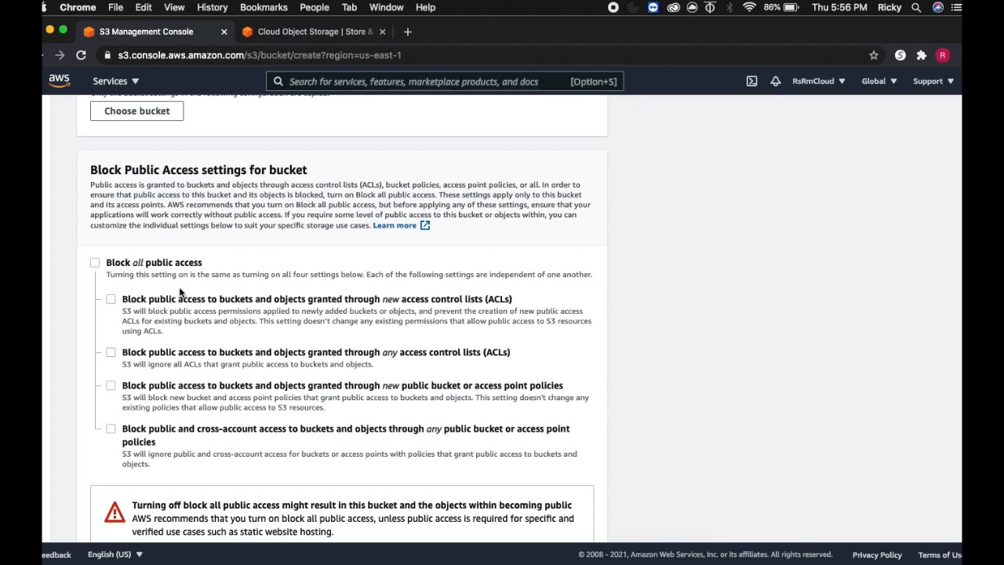
{"action": "left_click", "coordinate": [95, 263]}
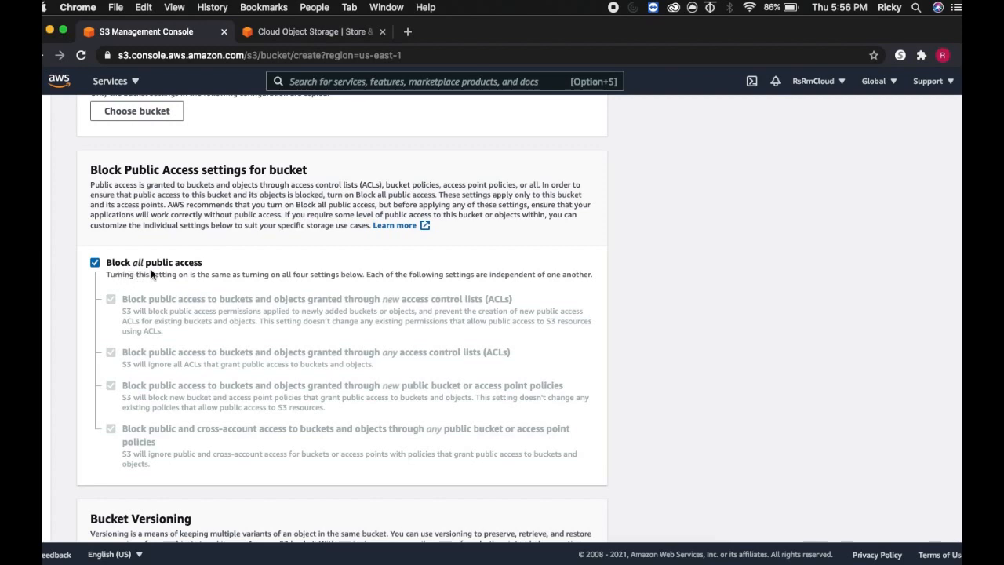
{"action": "left_click", "coordinate": [94, 263]}
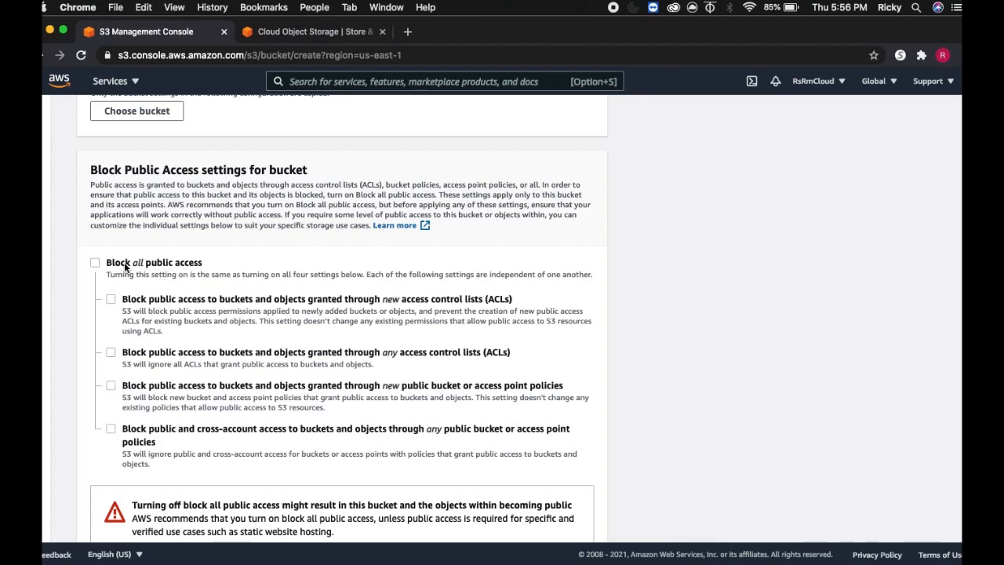
{"action": "scroll", "coordinate": [124, 267], "scroll_direction": "down", "scroll_amount": 3}
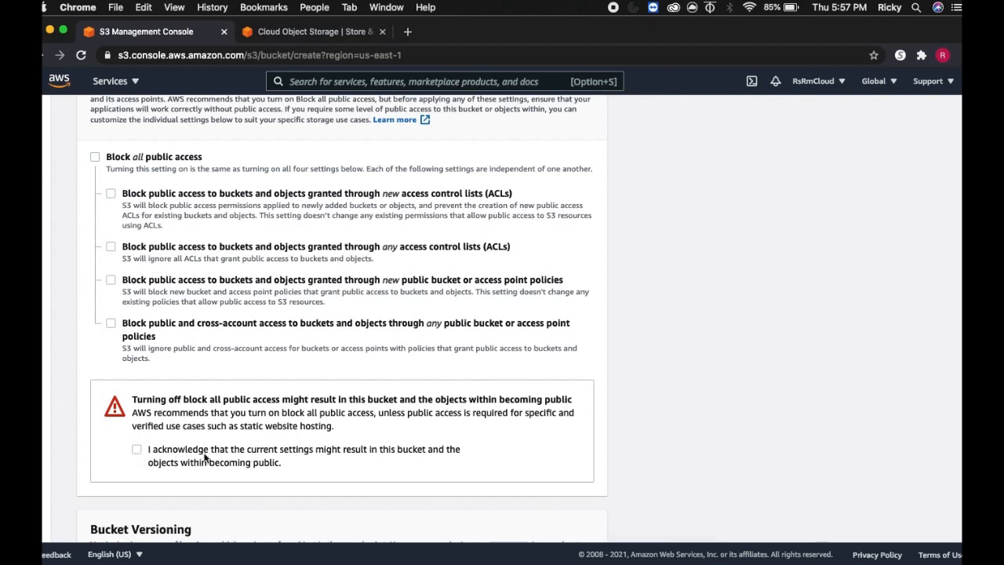
{"action": "left_click", "coordinate": [137, 448]}
Review the remaining bucket options, including the Object Lock choice under the advanced settings, and create the bucket
{"action": "scroll", "coordinate": [205, 453], "scroll_direction": "down", "scroll_amount": 5}
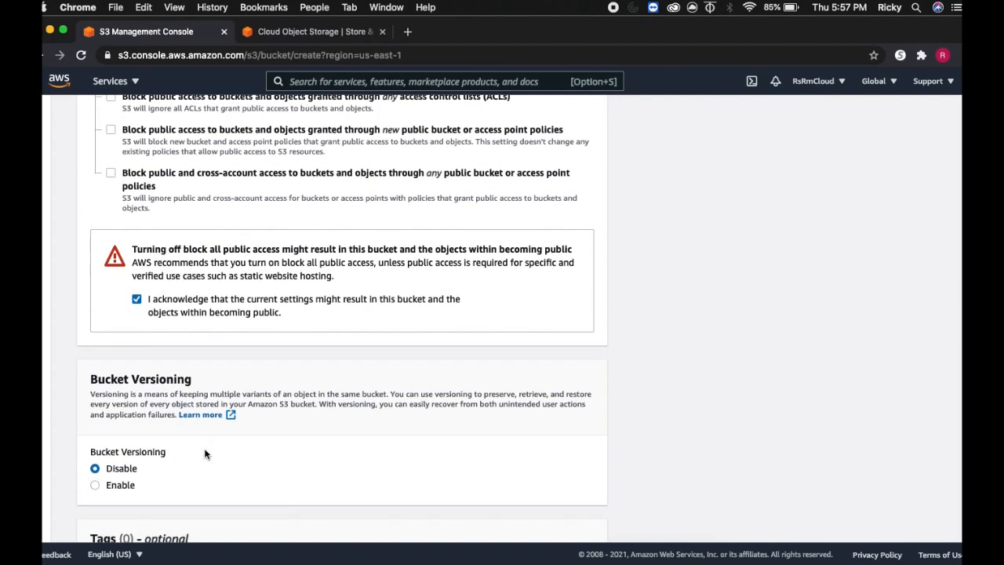
{"action": "scroll", "coordinate": [193, 441], "scroll_direction": "down", "scroll_amount": 4}
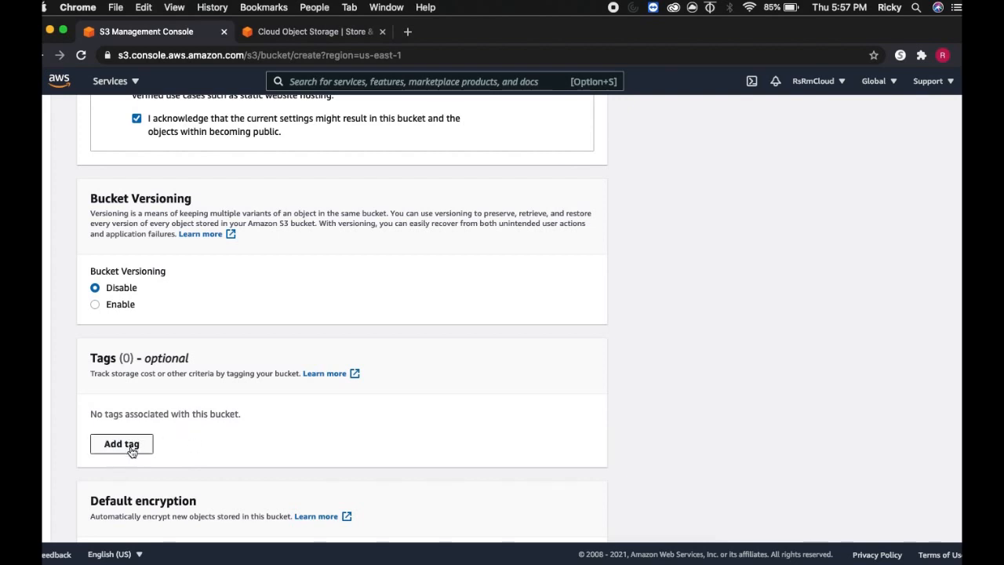
{"action": "scroll", "coordinate": [147, 436], "scroll_direction": "down", "scroll_amount": 2}
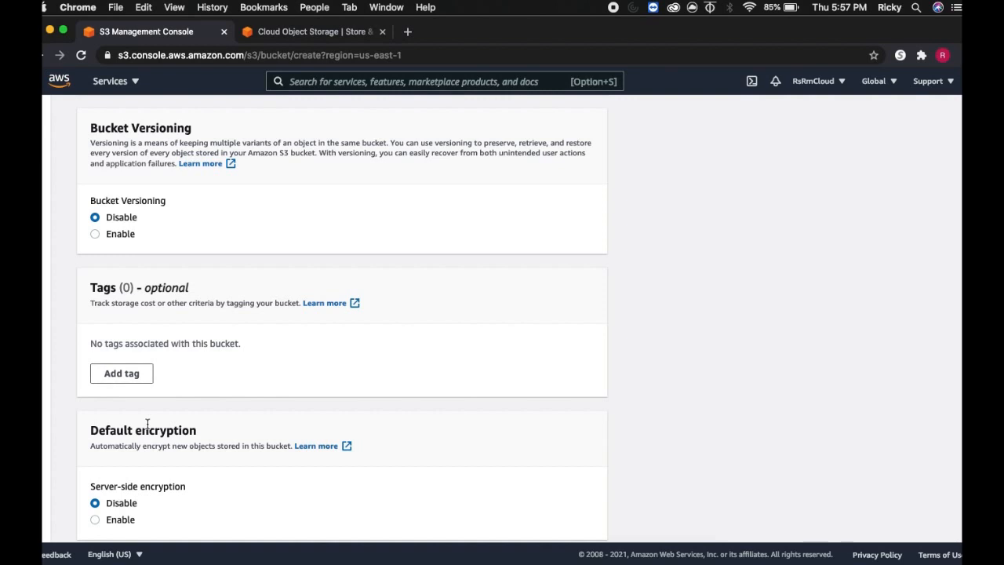
{"action": "scroll", "coordinate": [147, 425], "scroll_direction": "down", "scroll_amount": 1}
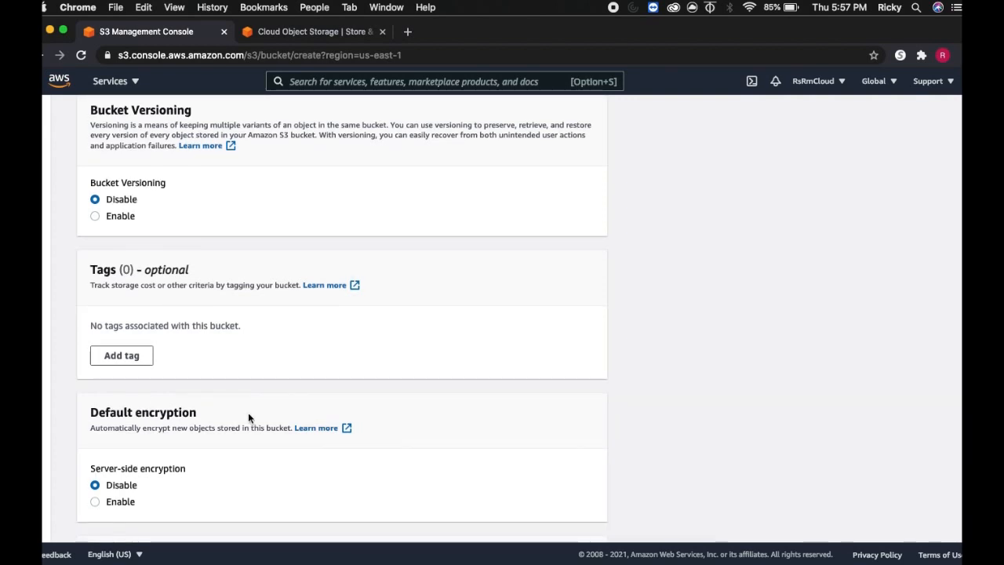
{"action": "scroll", "coordinate": [240, 397], "scroll_direction": "down", "scroll_amount": 5}
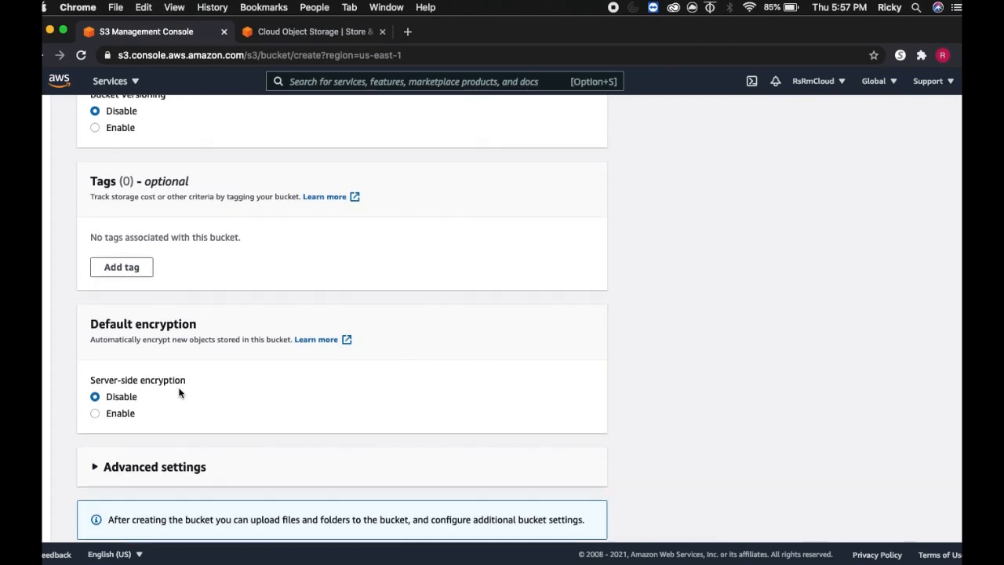
{"action": "scroll", "coordinate": [180, 392], "scroll_direction": "down", "scroll_amount": 2}
{"action": "left_click", "coordinate": [122, 437]}
{"action": "scroll", "coordinate": [223, 395], "scroll_direction": "down", "scroll_amount": 8}
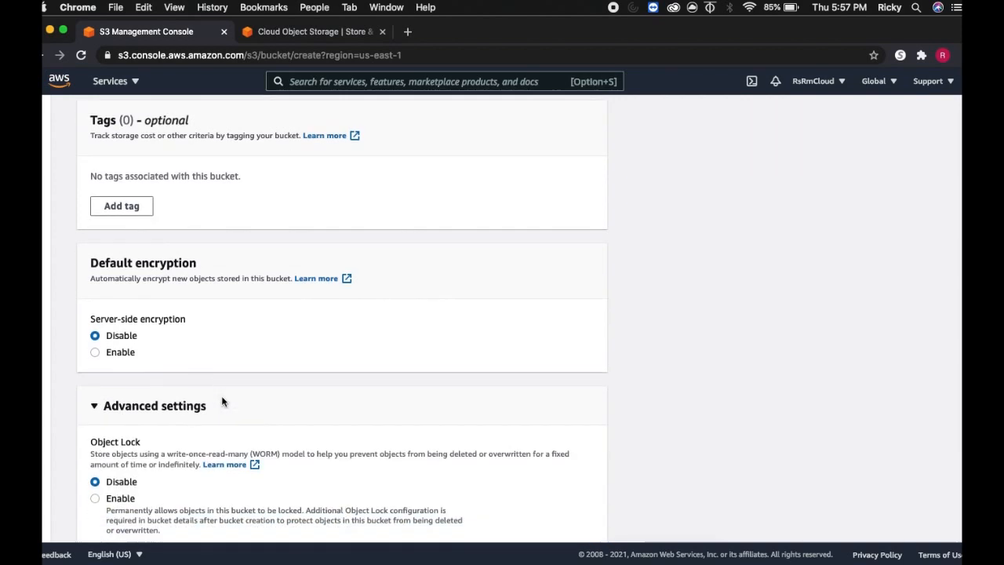
{"action": "scroll", "coordinate": [225, 390], "scroll_direction": "down", "scroll_amount": 3}
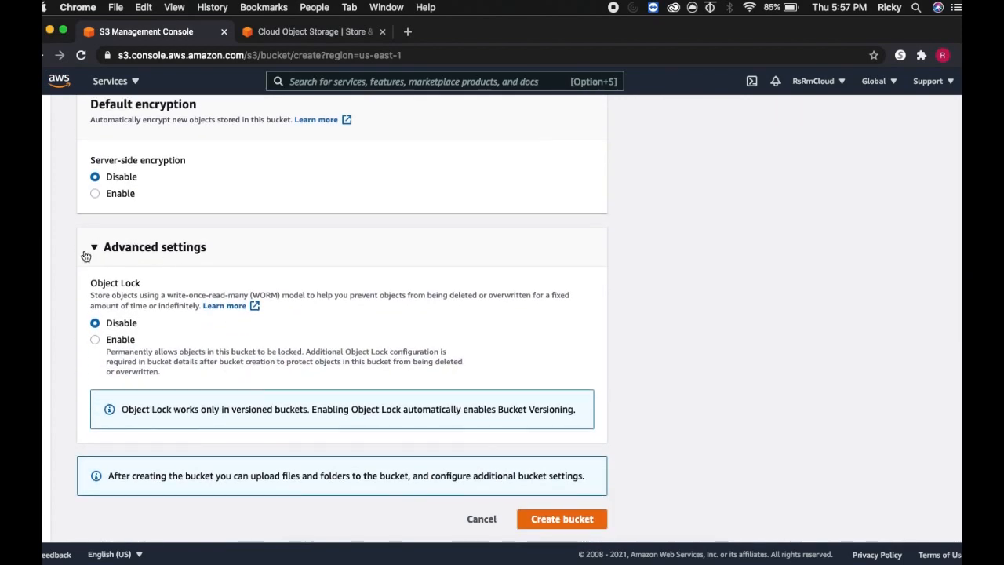
{"action": "left_click", "coordinate": [563, 519]}
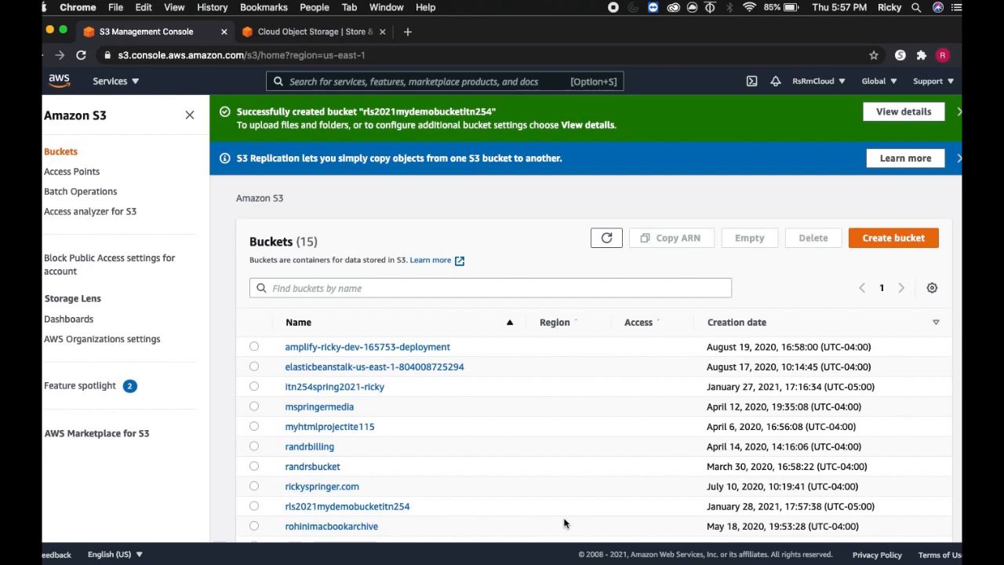
{"action": "scroll", "coordinate": [479, 471], "scroll_direction": "down", "scroll_amount": 3}
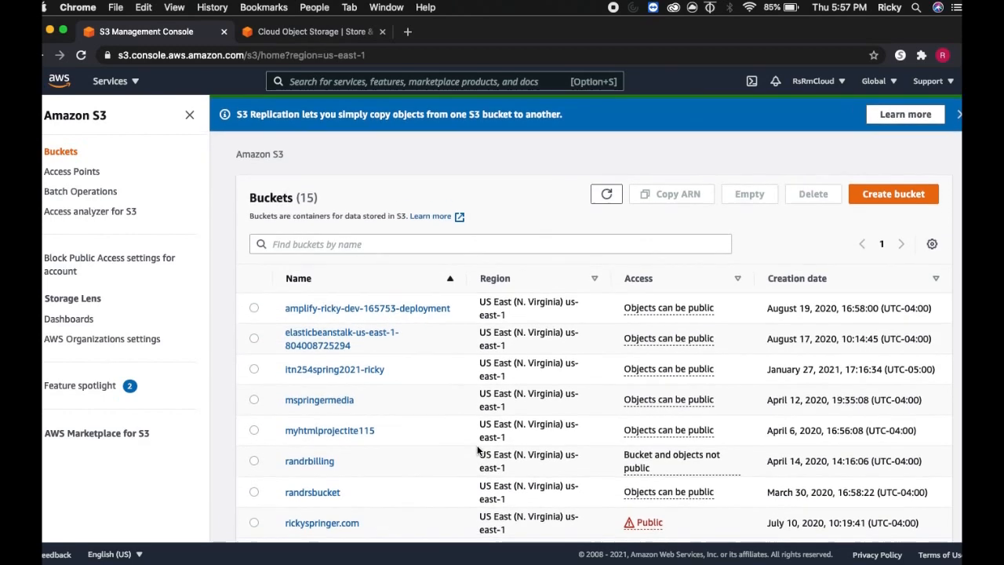
Open the rls2021mydemobucketitn254 bucket and add the résumé PDF from the Desktop to a new upload
{"action": "scroll", "coordinate": [479, 451], "scroll_direction": "down", "scroll_amount": 2}
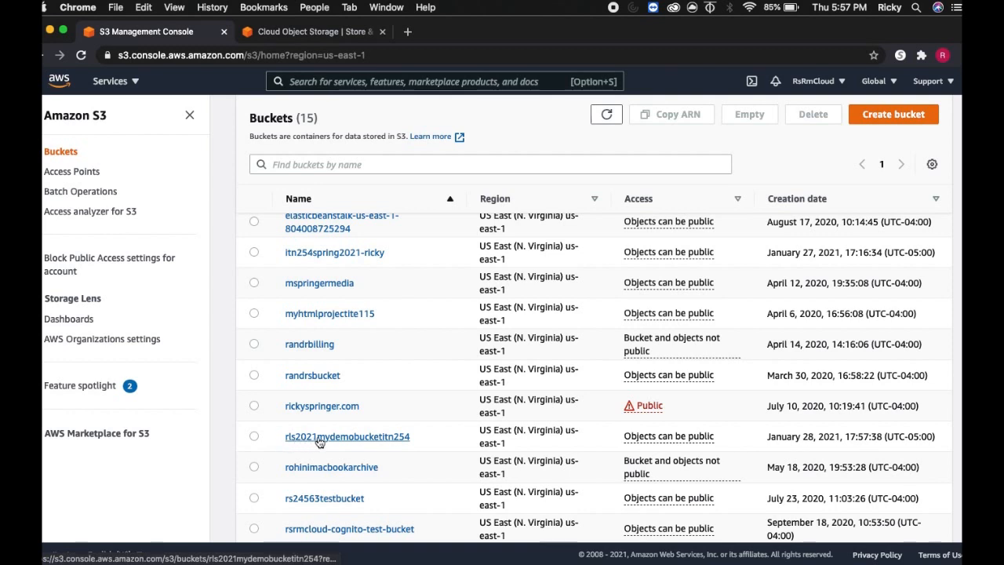
{"action": "left_click", "coordinate": [374, 438]}
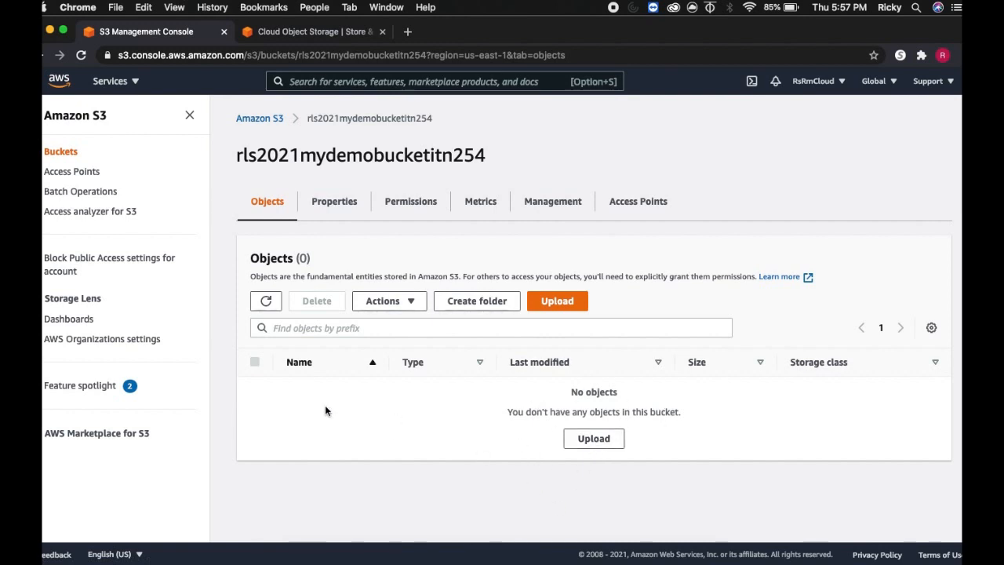
{"action": "left_click", "coordinate": [589, 447]}
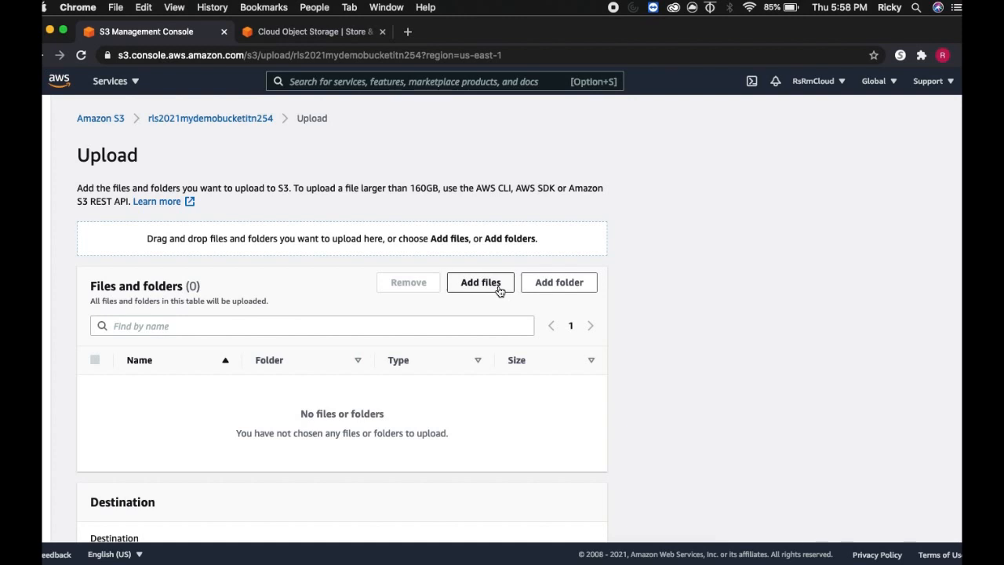
{"action": "left_click", "coordinate": [480, 282]}
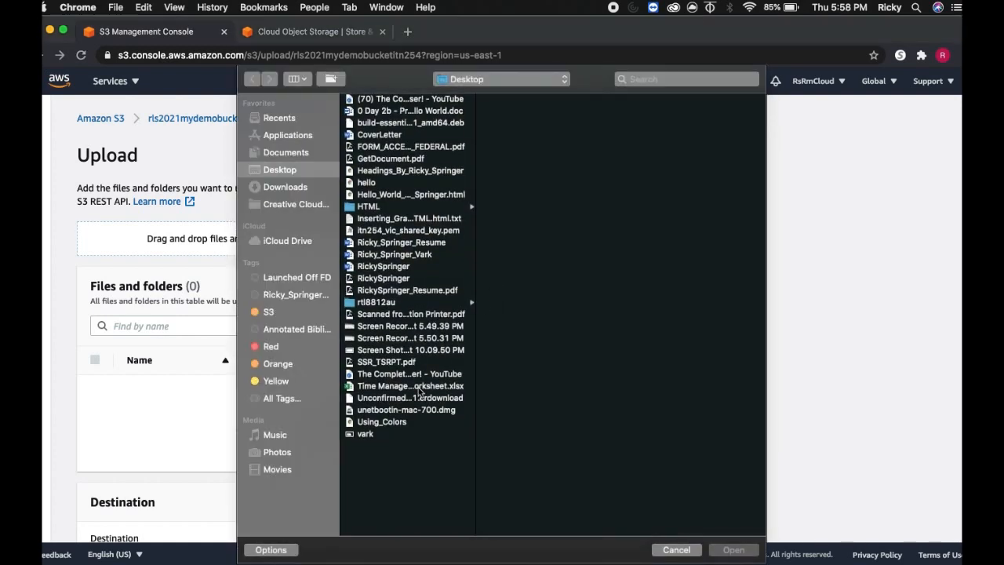
{"action": "double_click", "coordinate": [411, 291]}
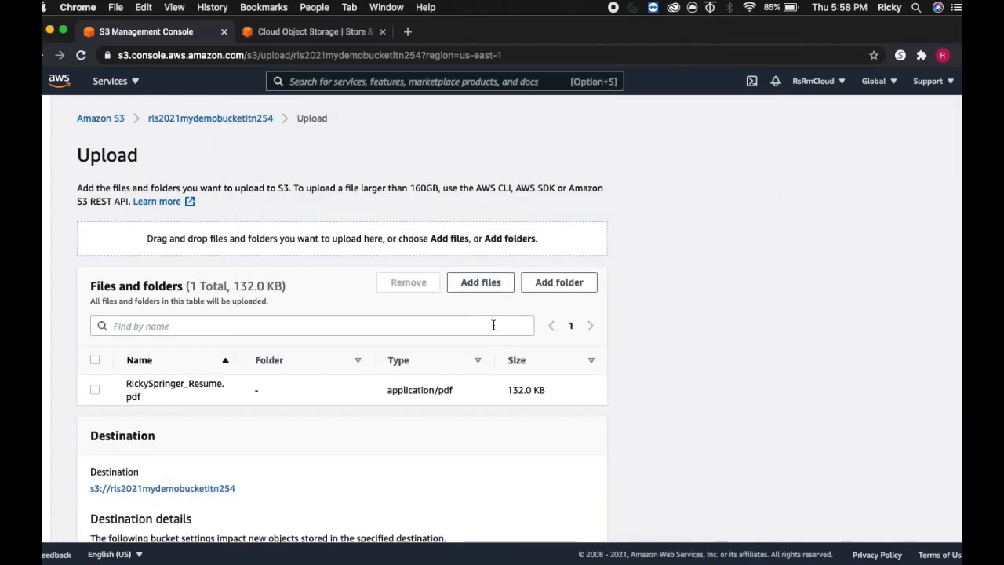
Review the upload's destination details, then expand the additional upload options and examine the storage classes and server-side encryption settings
{"action": "scroll", "coordinate": [404, 330], "scroll_direction": "down", "scroll_amount": 2}
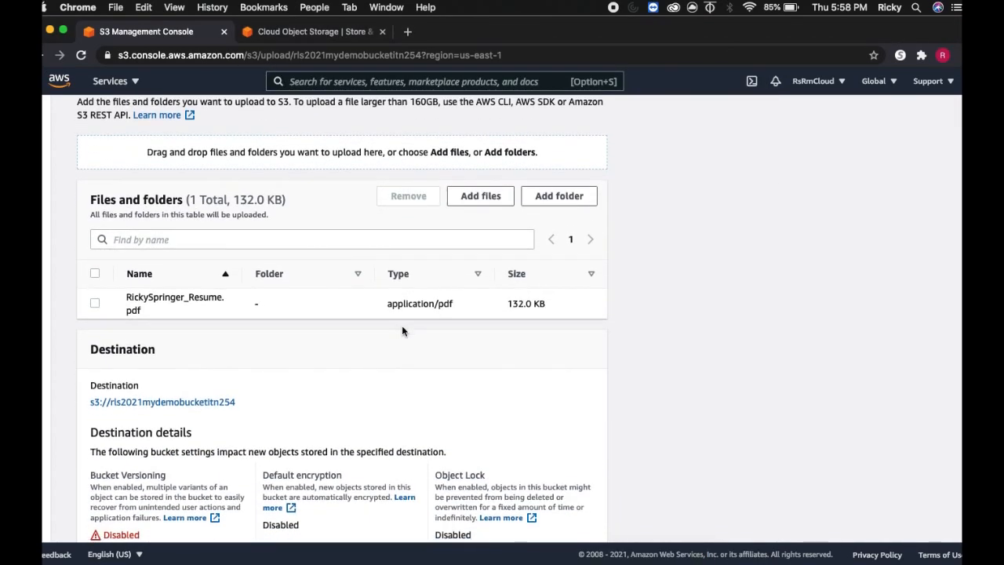
{"action": "scroll", "coordinate": [401, 325], "scroll_direction": "down", "scroll_amount": 4}
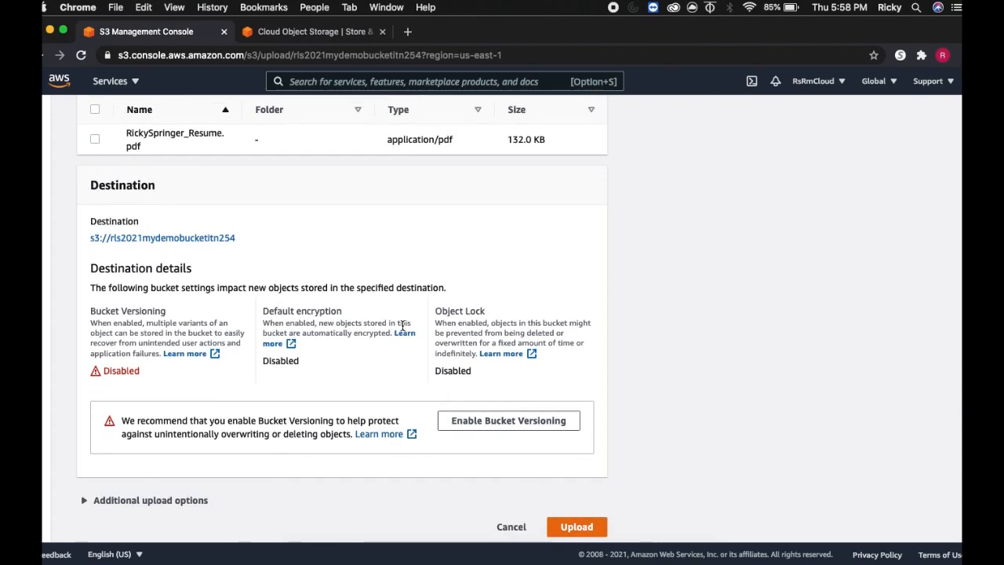
{"action": "scroll", "coordinate": [355, 317], "scroll_direction": "down", "scroll_amount": 1}
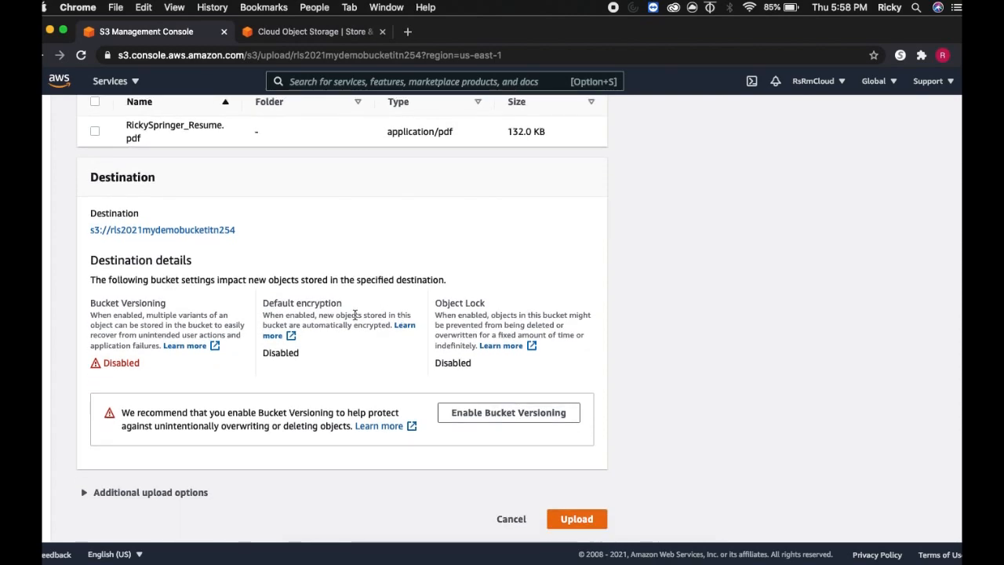
{"action": "left_click", "coordinate": [147, 492]}
{"action": "scroll", "coordinate": [149, 493], "scroll_direction": "down", "scroll_amount": 2}
{"action": "scroll", "coordinate": [149, 493], "scroll_direction": "down", "scroll_amount": 7}
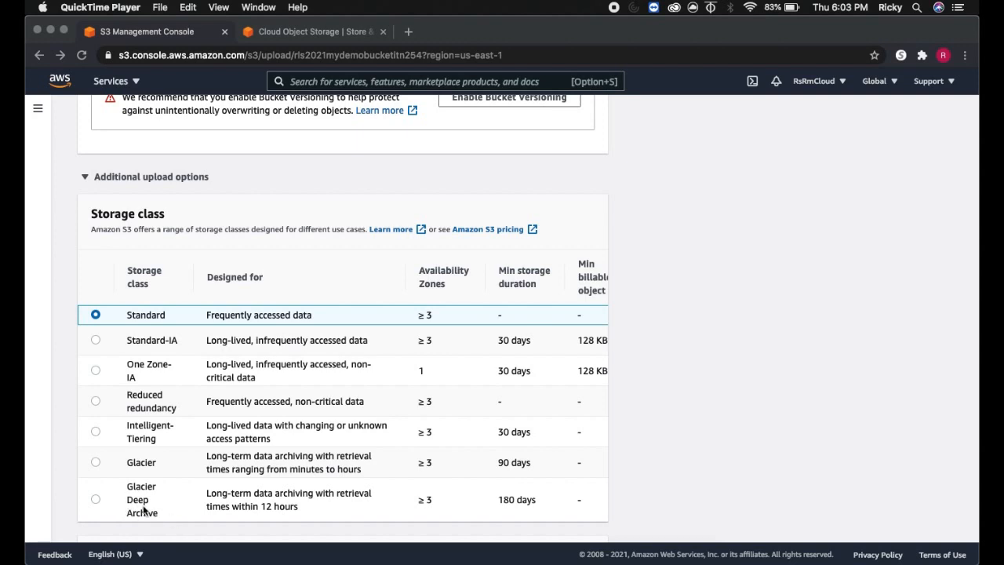
{"action": "scroll", "coordinate": [143, 506], "scroll_direction": "down", "scroll_amount": 2}
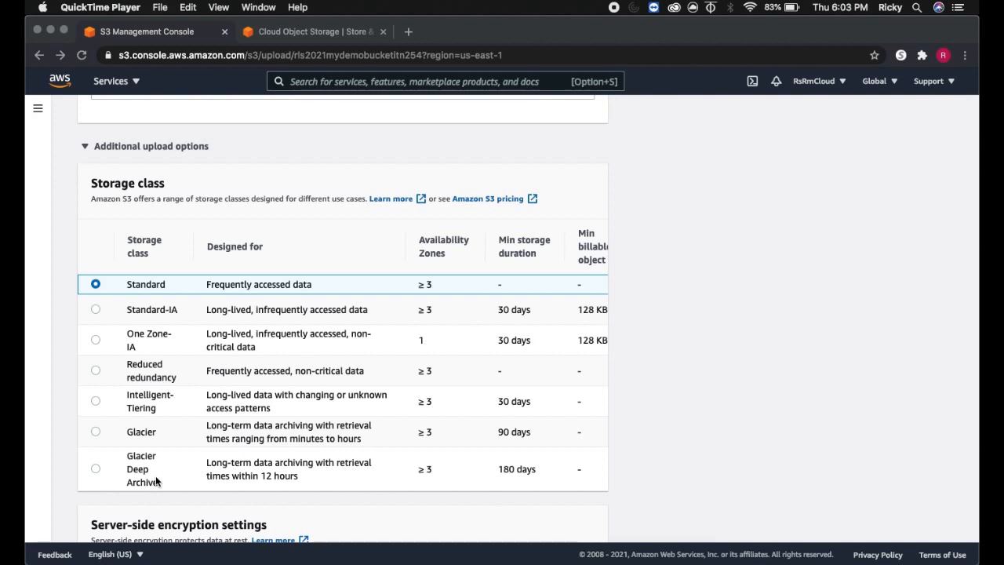
{"action": "scroll", "coordinate": [155, 481], "scroll_direction": "down", "scroll_amount": 2}
{"action": "scroll", "coordinate": [155, 475], "scroll_direction": "down", "scroll_amount": 1}
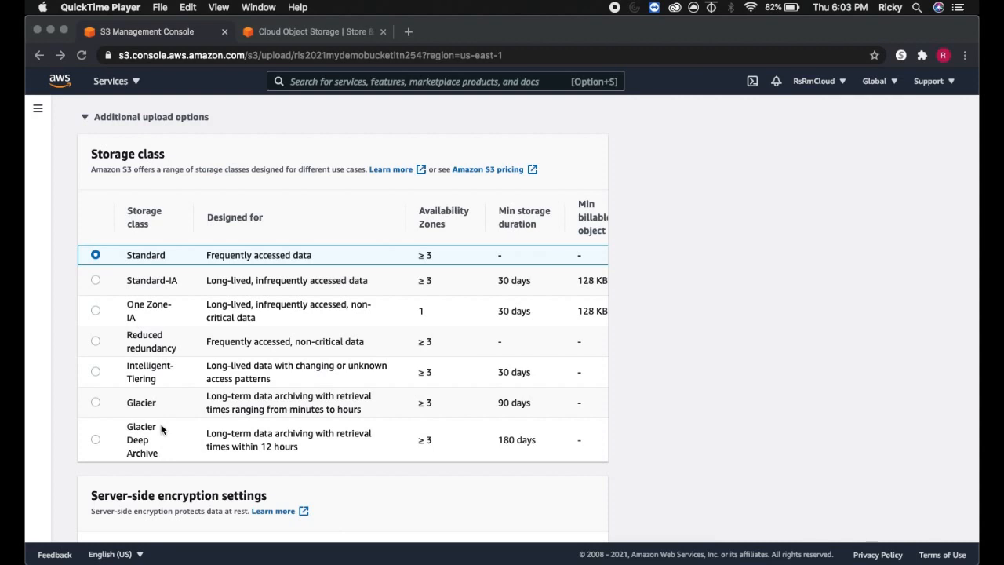
{"action": "scroll", "coordinate": [157, 388], "scroll_direction": "down", "scroll_amount": 1}
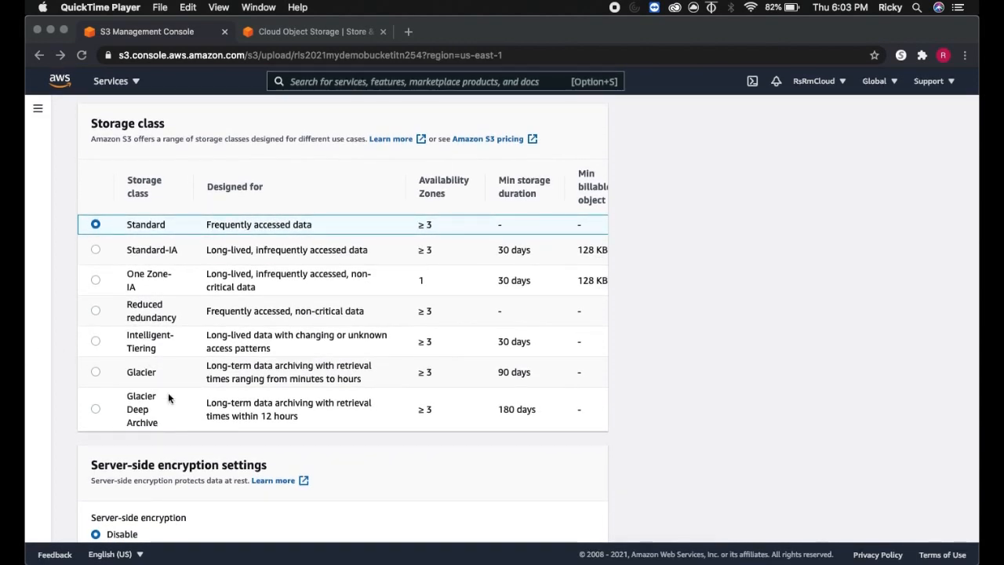
{"action": "scroll", "coordinate": [168, 398], "scroll_direction": "down", "scroll_amount": 6}
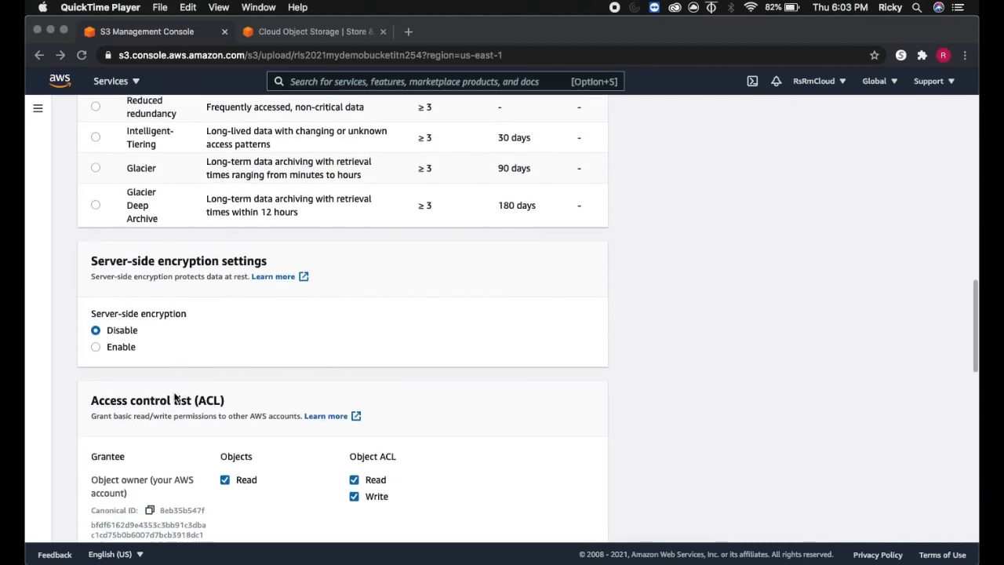
Grant Everyone (public access) read permission on both the objects and the object ACL for the upload
{"action": "scroll", "coordinate": [176, 393], "scroll_direction": "down", "scroll_amount": 4}
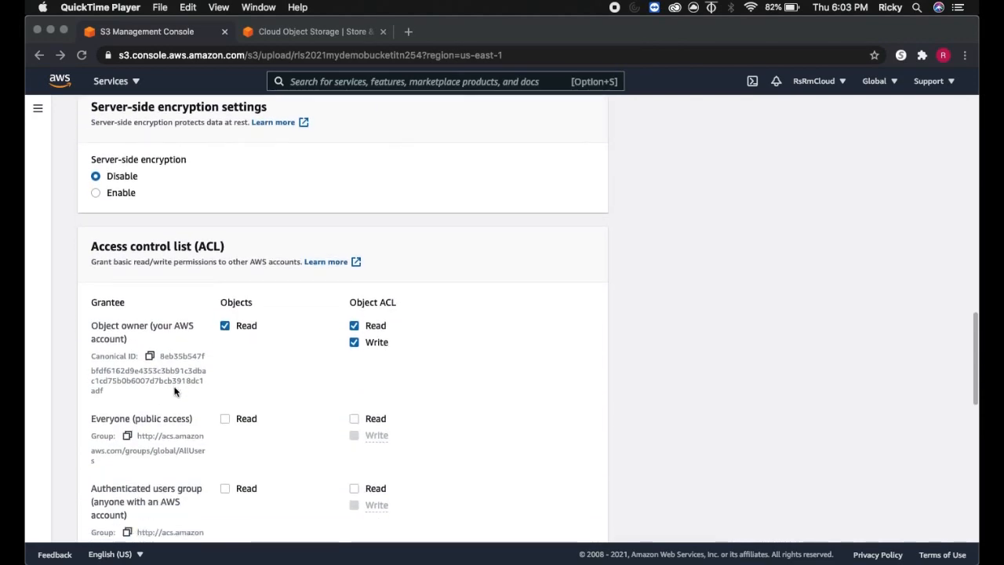
{"action": "scroll", "coordinate": [175, 389], "scroll_direction": "down", "scroll_amount": 1}
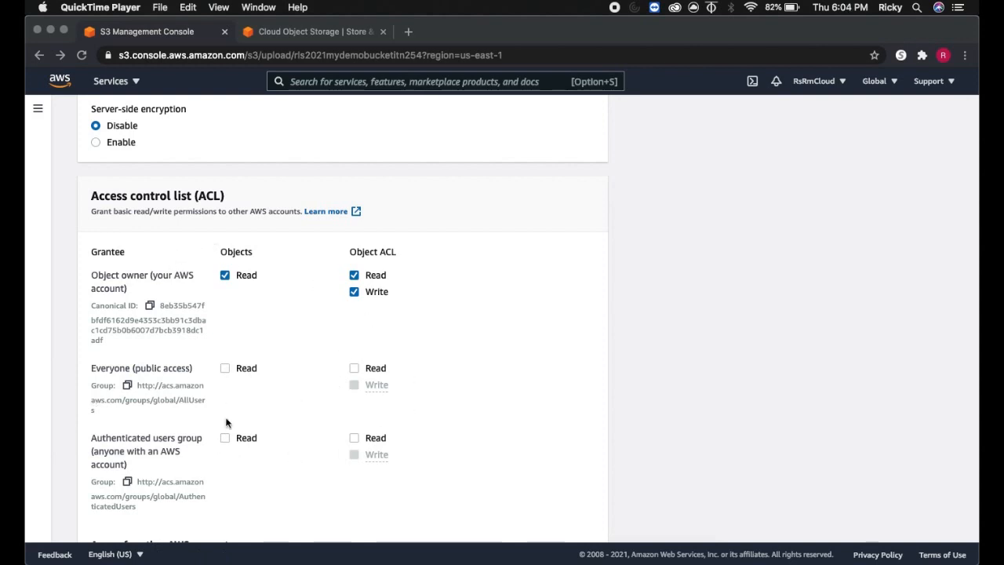
{"action": "scroll", "coordinate": [226, 423], "scroll_direction": "down", "scroll_amount": 1}
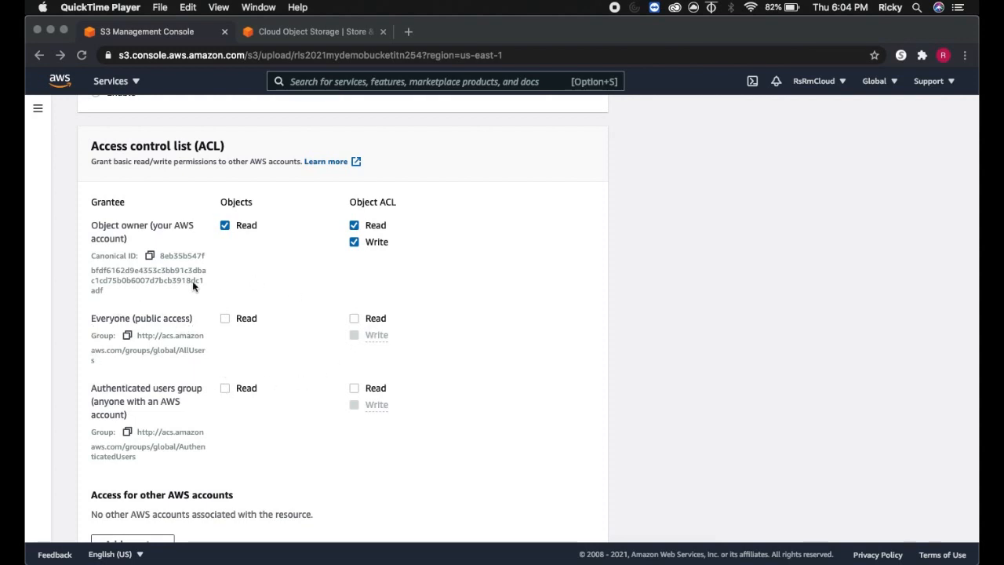
{"action": "left_click", "coordinate": [261, 315]}
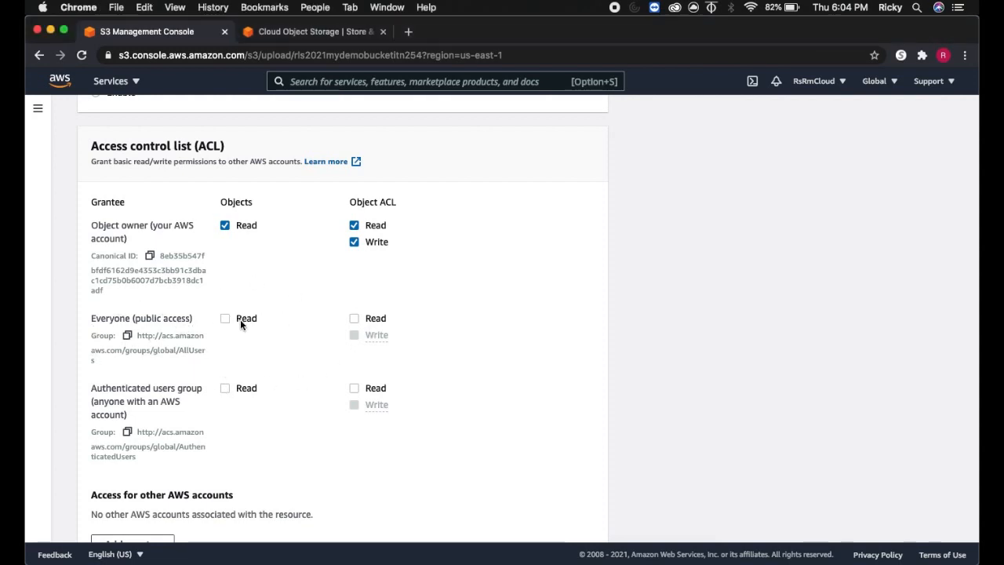
{"action": "left_click", "coordinate": [224, 319]}
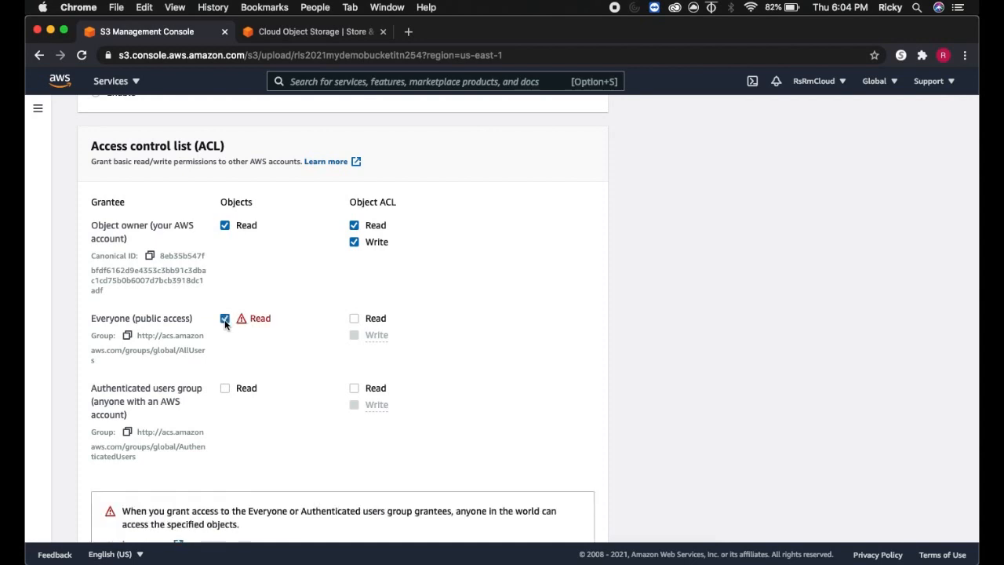
{"action": "left_click", "coordinate": [355, 318]}
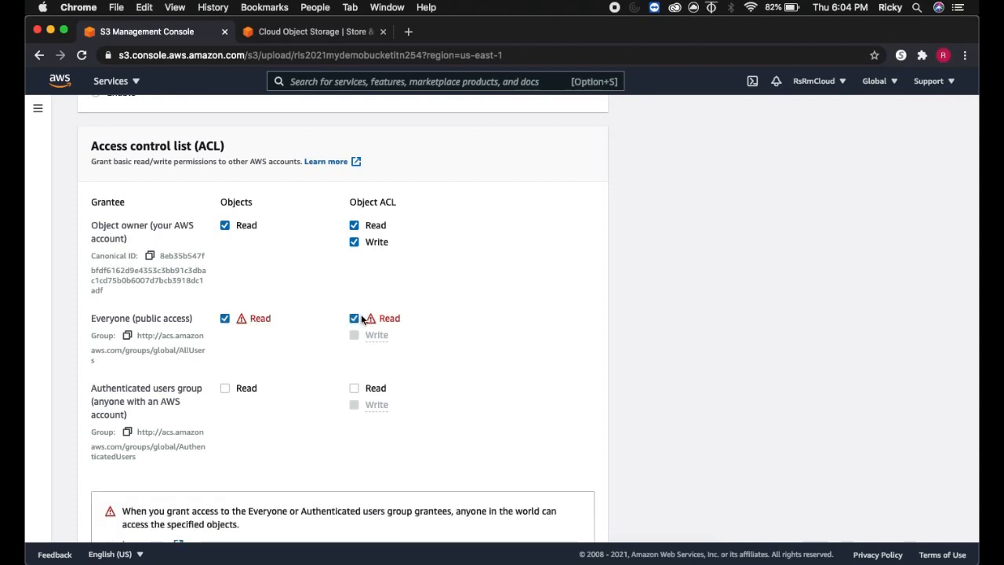
Grant the Authenticated users group read permission on the objects and object ACL, and acknowledge the effects of the access changes
{"action": "scroll", "coordinate": [305, 365], "scroll_direction": "down", "scroll_amount": 3}
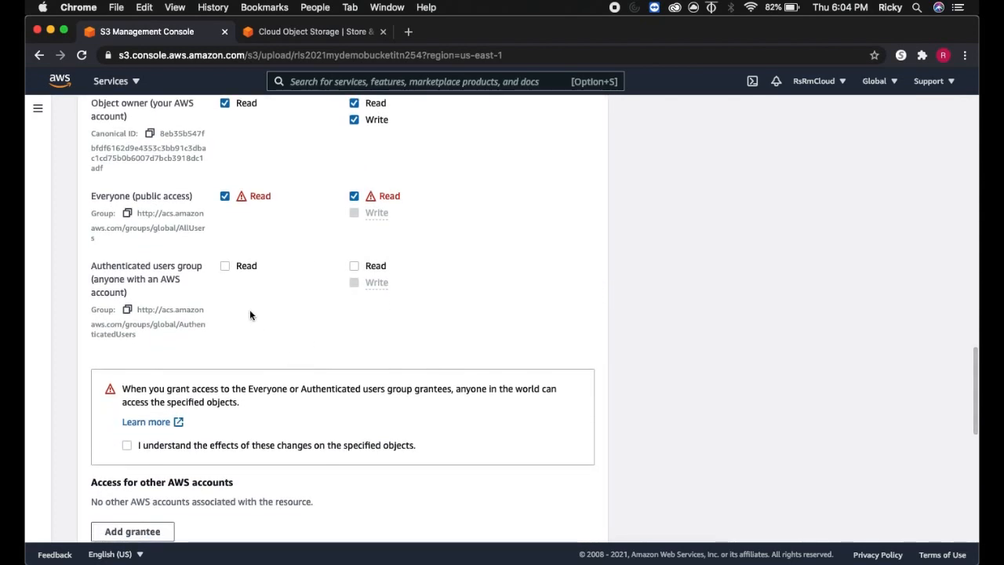
{"action": "left_click", "coordinate": [227, 267]}
{"action": "left_click", "coordinate": [354, 266]}
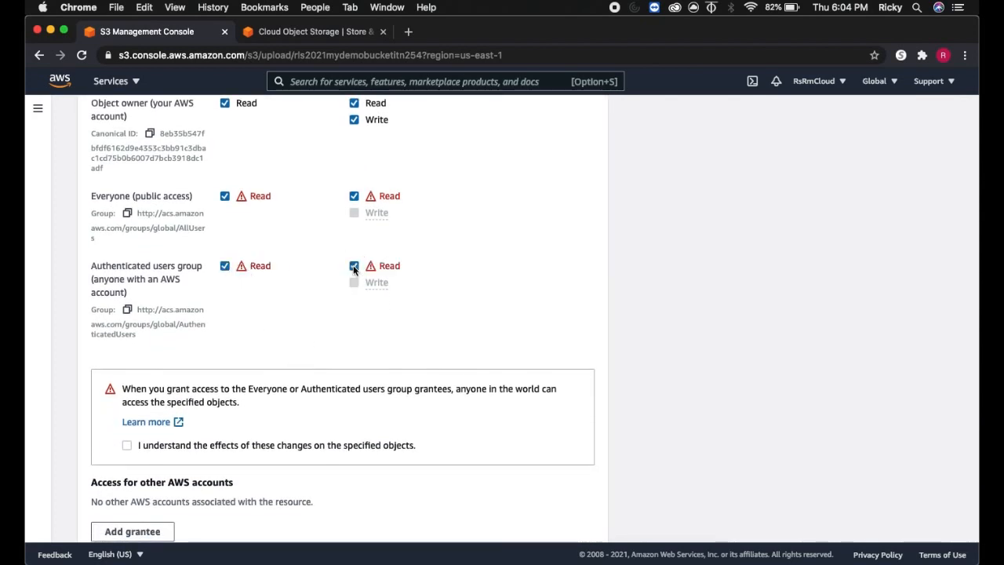
{"action": "scroll", "coordinate": [253, 327], "scroll_direction": "down", "scroll_amount": 1}
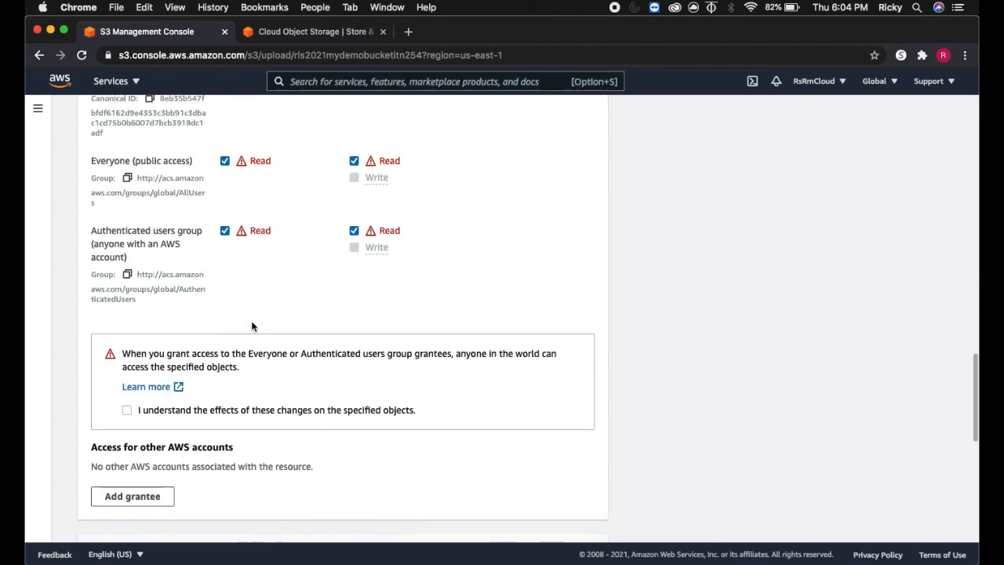
{"action": "left_click", "coordinate": [126, 408]}
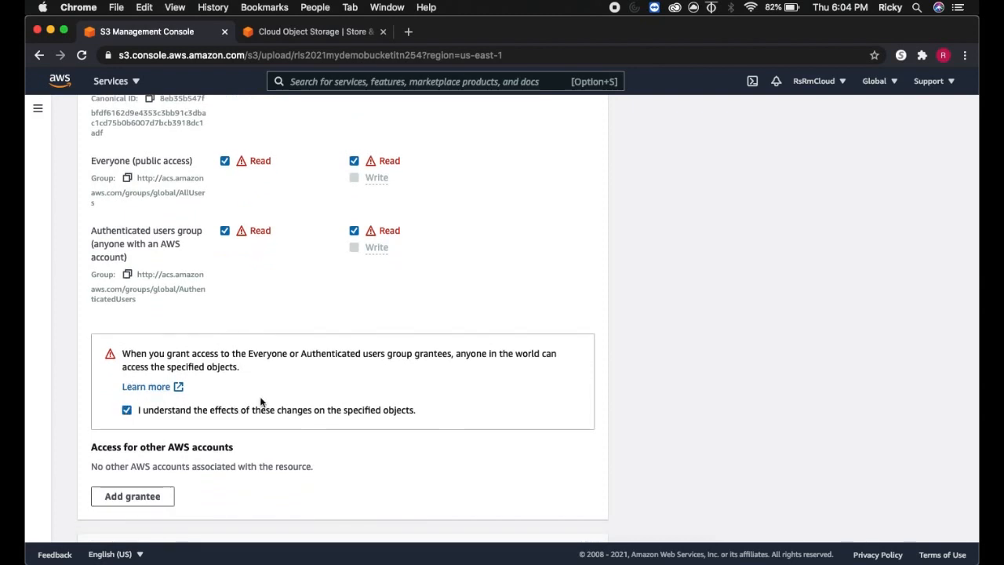
Add a tag to the upload with the key Name and the value MyDemoUpload
{"action": "scroll", "coordinate": [381, 369], "scroll_direction": "down", "scroll_amount": 1}
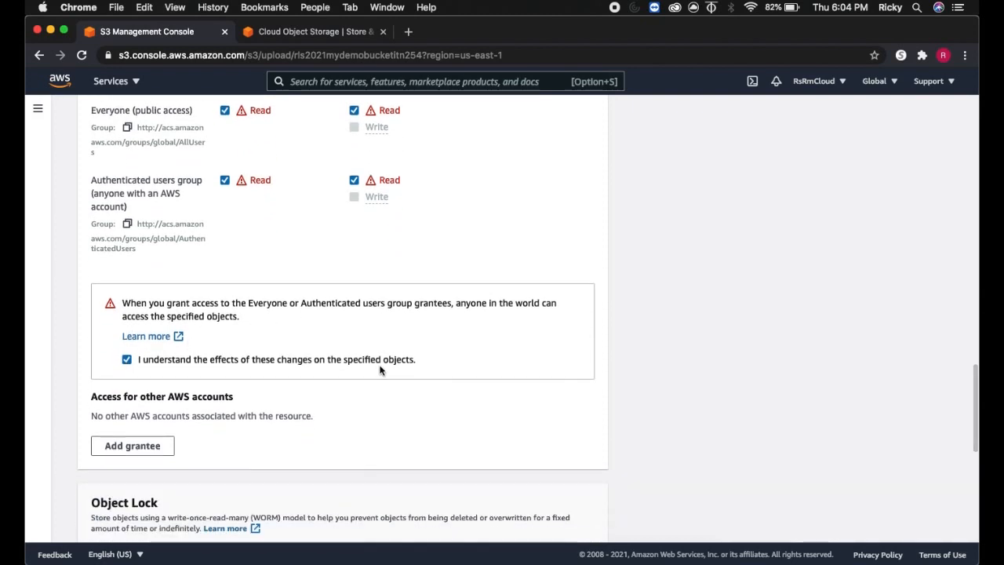
{"action": "scroll", "coordinate": [379, 370], "scroll_direction": "down", "scroll_amount": 4}
{"action": "scroll", "coordinate": [378, 370], "scroll_direction": "down", "scroll_amount": 3}
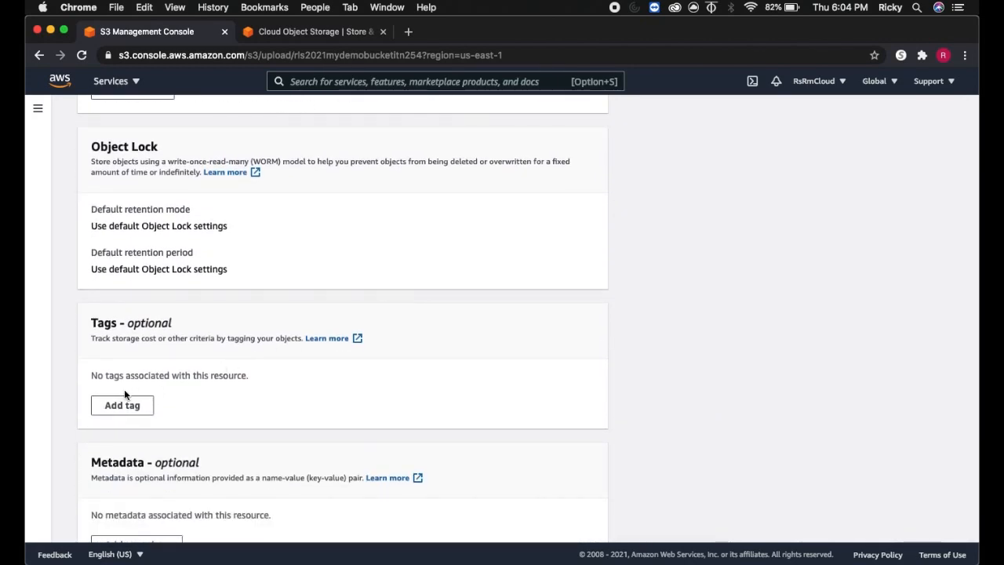
{"action": "scroll", "coordinate": [124, 389], "scroll_direction": "down", "scroll_amount": 1}
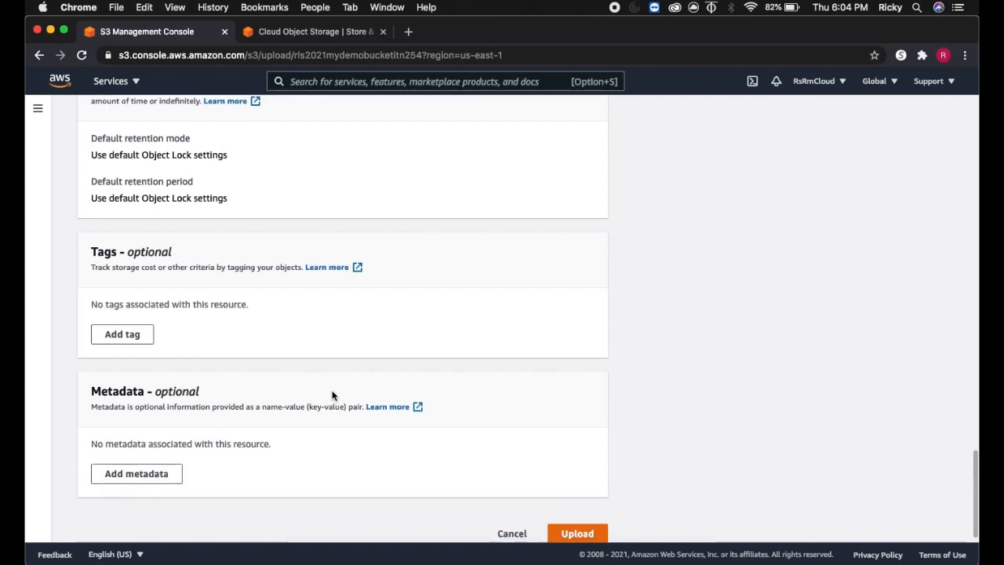
{"action": "scroll", "coordinate": [332, 390], "scroll_direction": "down", "scroll_amount": 1}
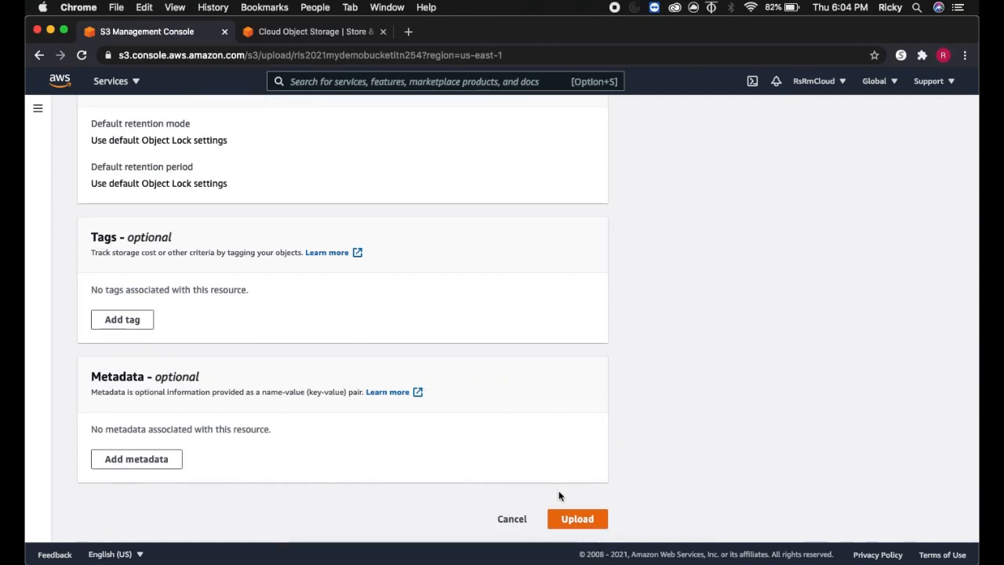
{"action": "left_click", "coordinate": [123, 321]}
{"action": "left_click", "coordinate": [125, 310]}
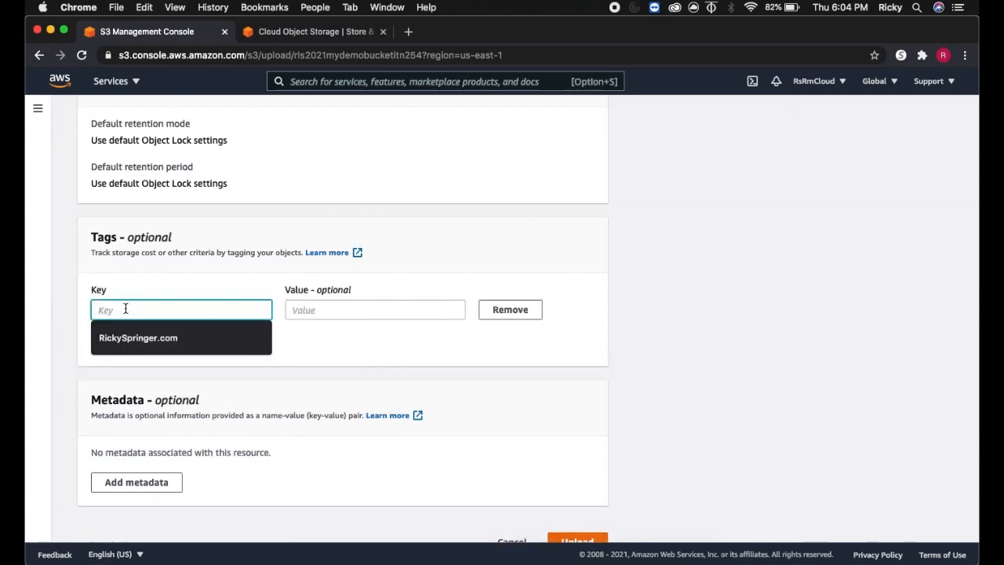
{"action": "type", "text": "Name"}
{"action": "key", "text": "Tab"}
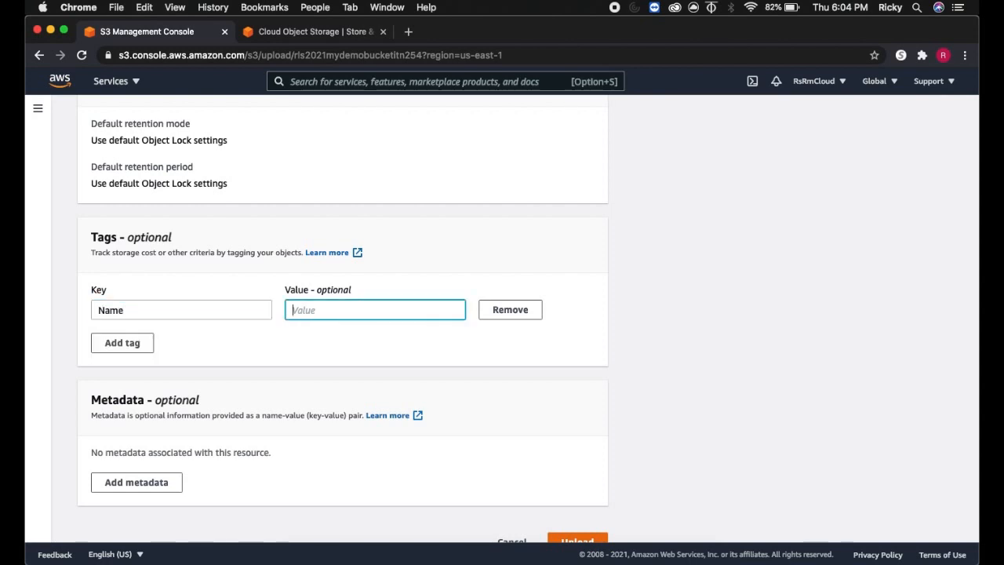
{"action": "type", "text": "MyDemoUpload"}
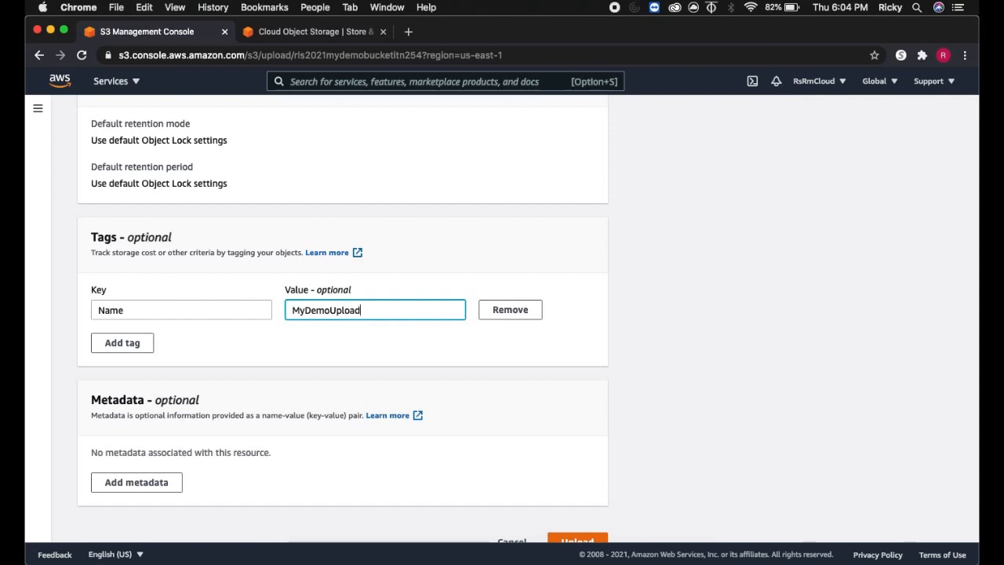
{"action": "left_click", "coordinate": [113, 345]}
{"action": "scroll", "coordinate": [350, 388], "scroll_direction": "down", "scroll_amount": 2}
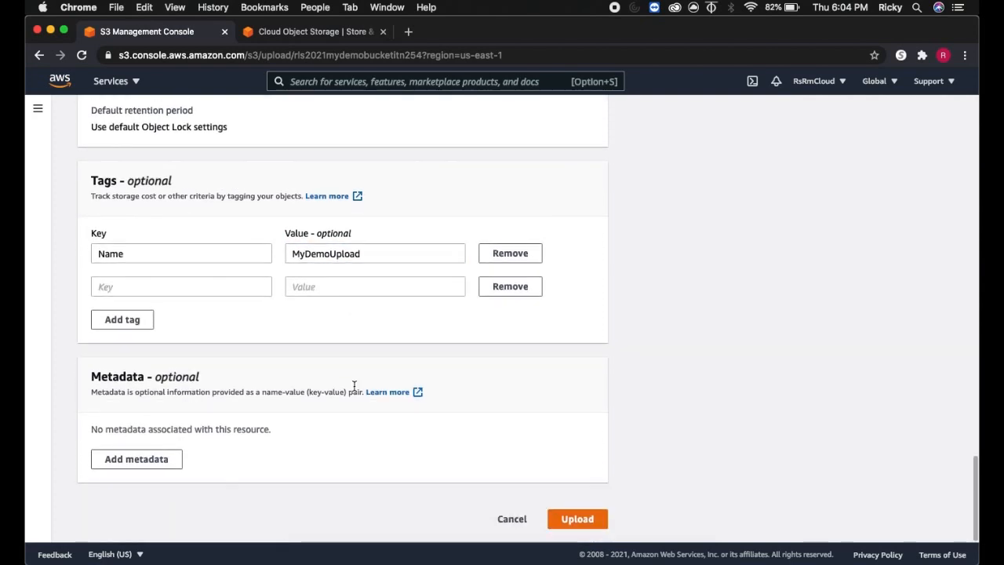
{"action": "left_click", "coordinate": [573, 521]}
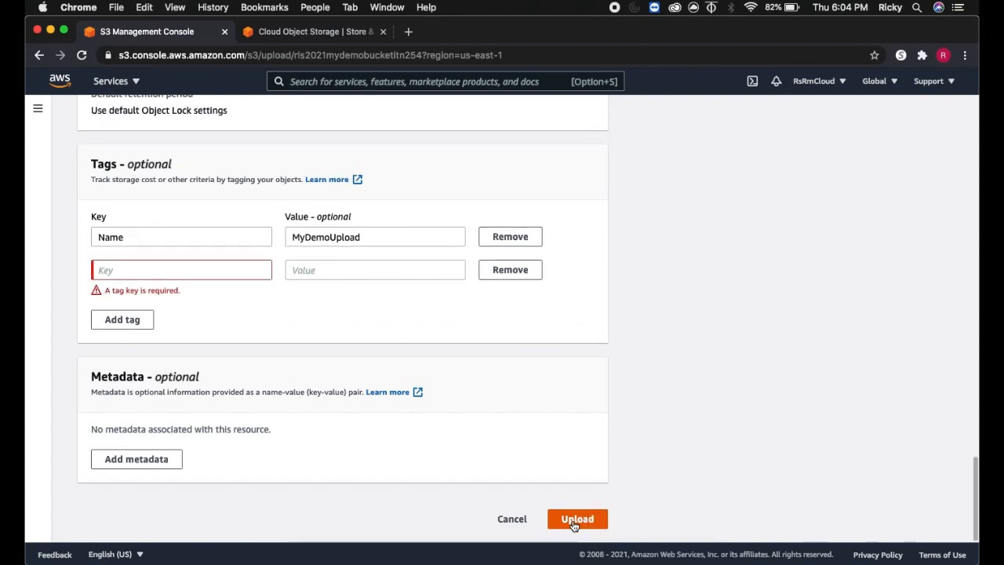
{"action": "left_click", "coordinate": [511, 275]}
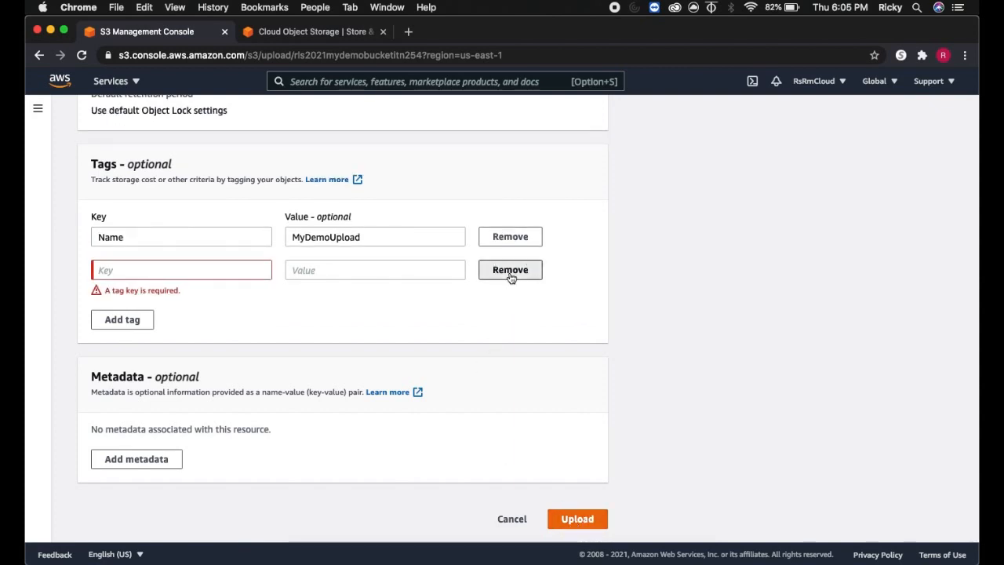
Upload the résumé PDF to the bucket and open the uploaded object's details
{"action": "left_click", "coordinate": [578, 524]}
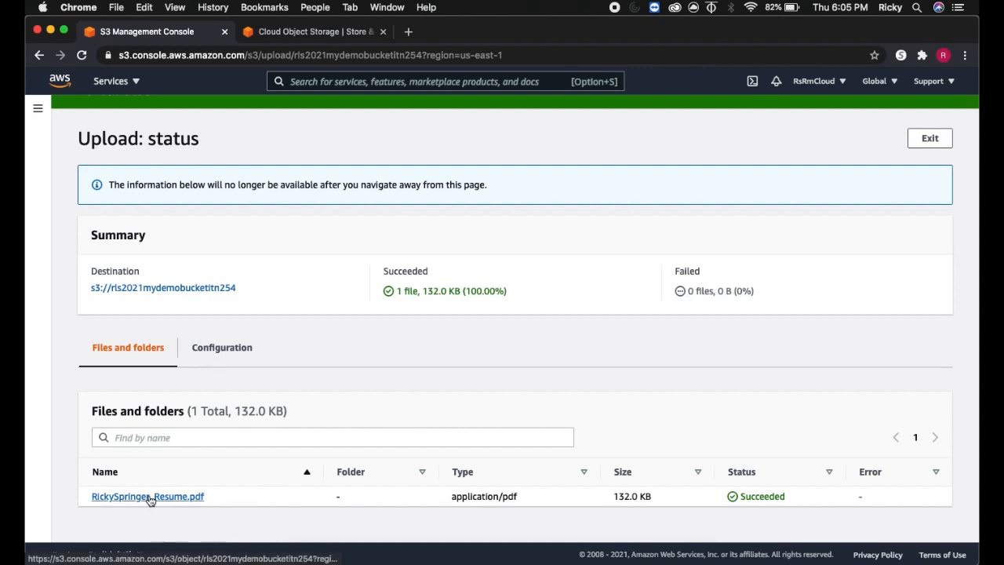
{"action": "left_click", "coordinate": [149, 497]}
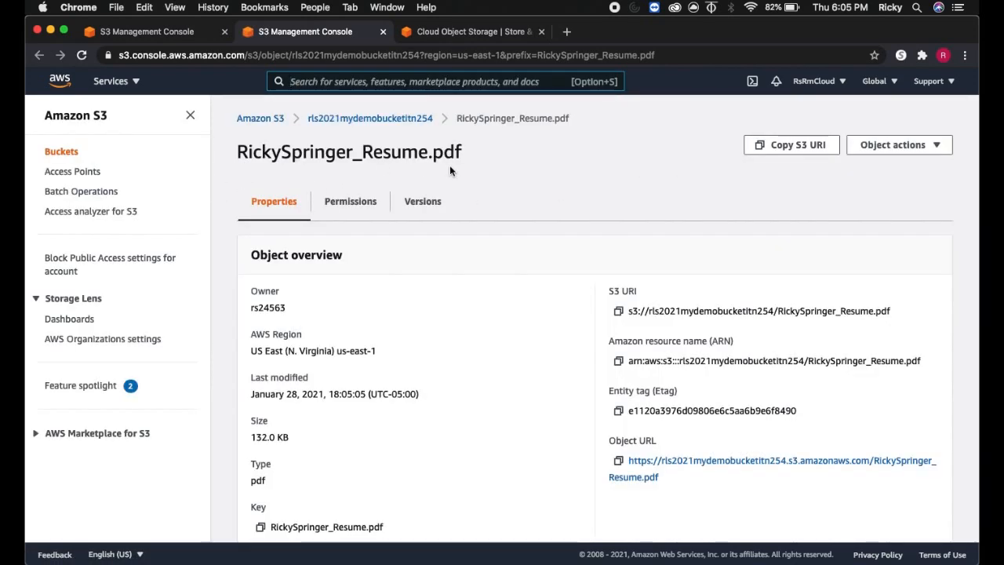
Copy the object URL of the uploaded résumé PDF from its object overview
{"action": "scroll", "coordinate": [655, 202], "scroll_direction": "down", "scroll_amount": 2}
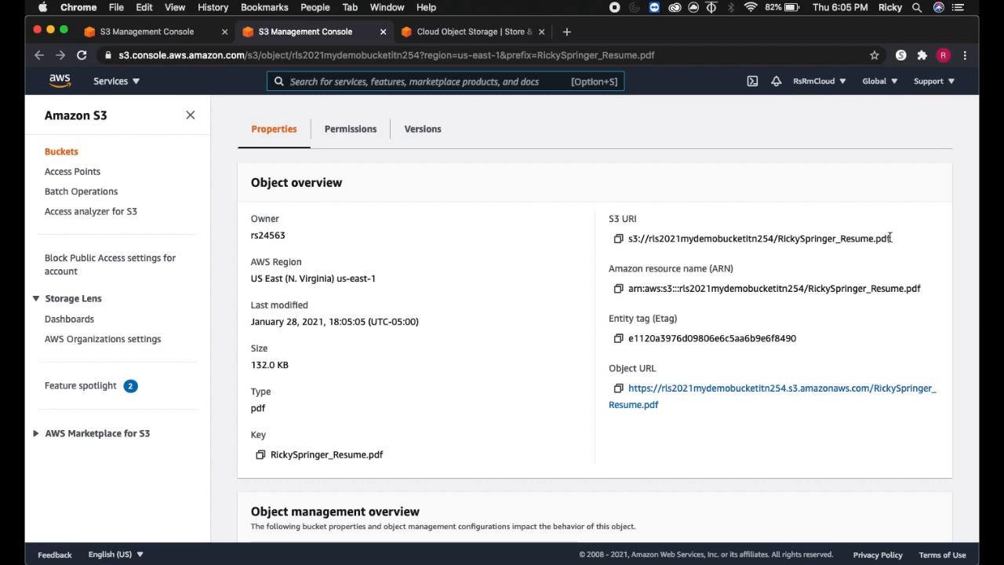
{"action": "left_click_drag", "start_coordinate": [891, 236], "coordinate": [627, 250]}
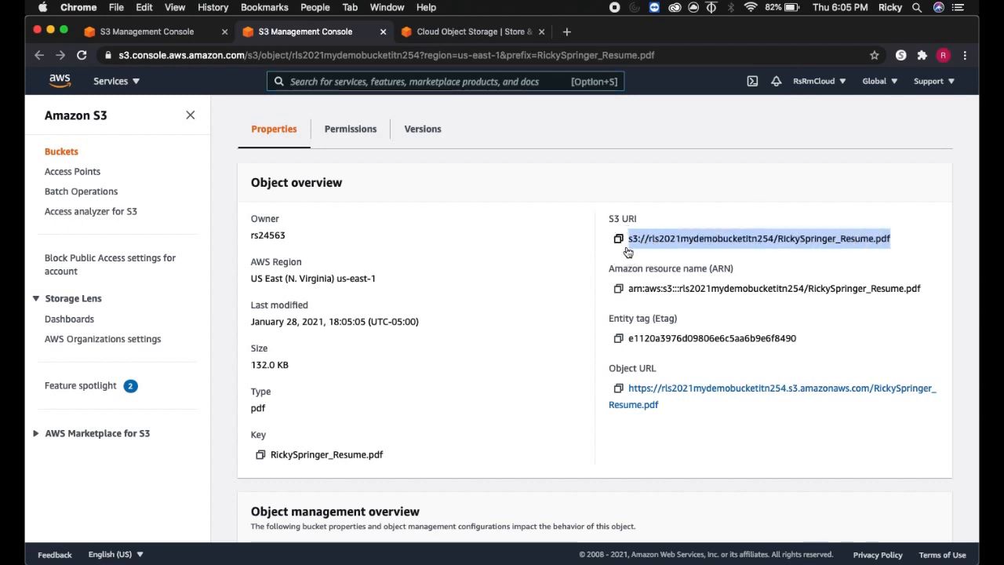
{"action": "left_click_drag", "start_coordinate": [660, 405], "coordinate": [631, 390]}
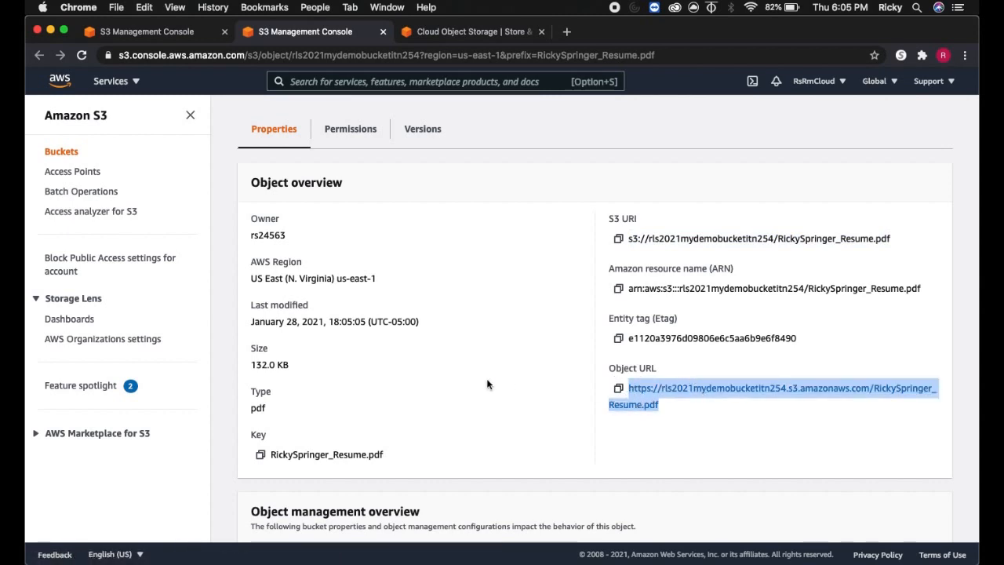
{"action": "left_click", "coordinate": [619, 389]}
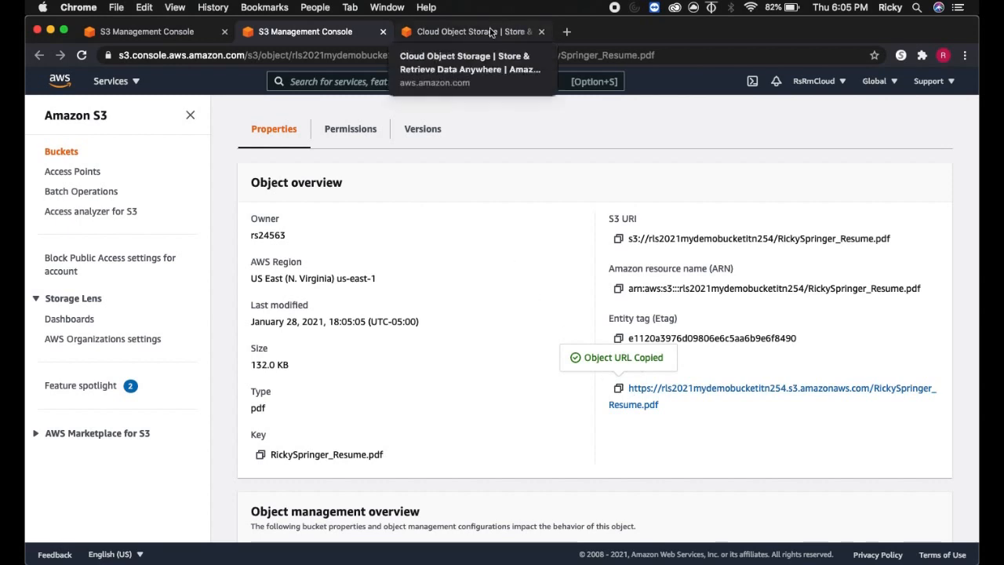
Open the copied object URL in a new browser tab and look through the résumé PDF
{"action": "left_click", "coordinate": [568, 31]}
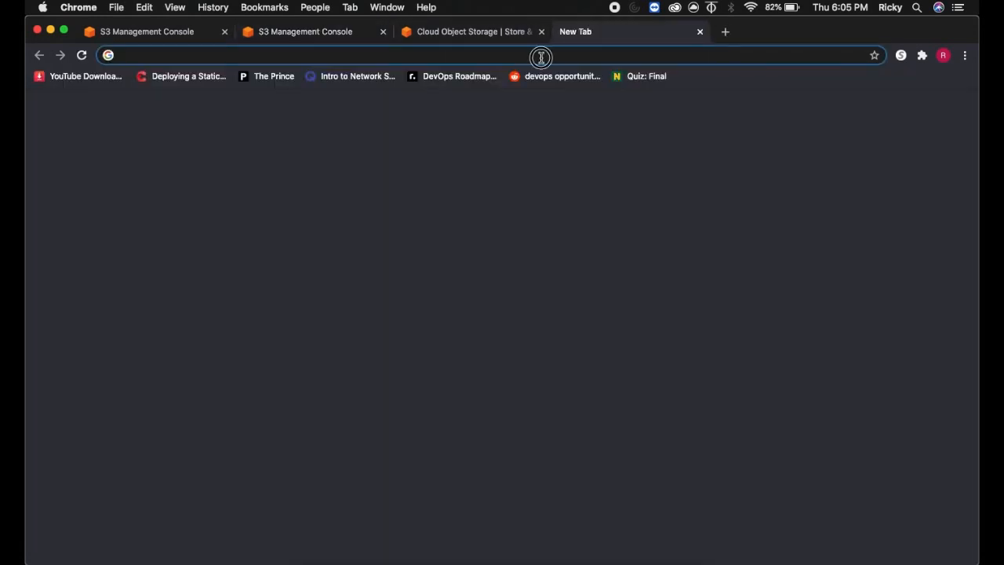
{"action": "left_click", "coordinate": [541, 58]}
{"action": "right_click", "coordinate": [542, 57]}
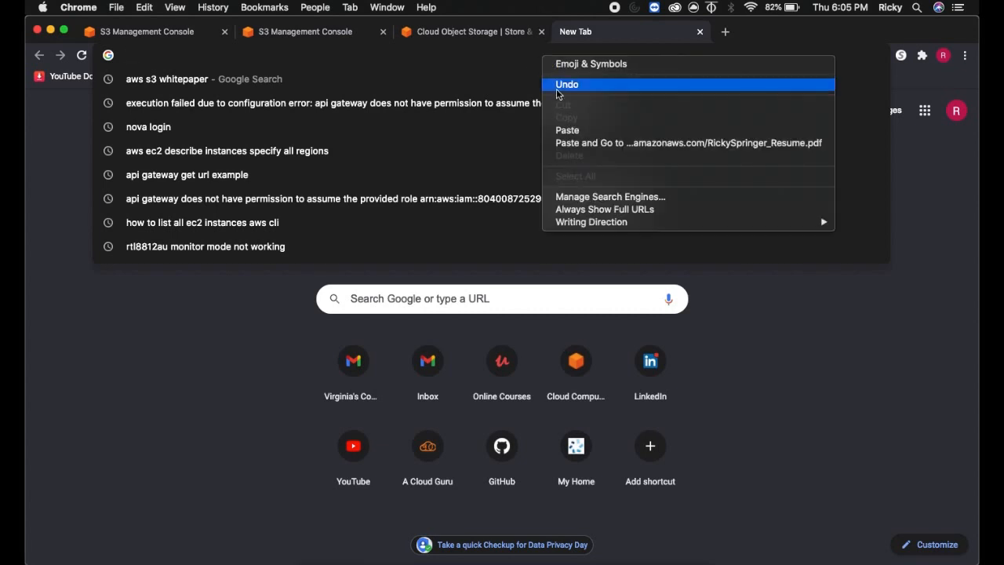
{"action": "left_click", "coordinate": [567, 131]}
{"action": "key", "text": "Return"}
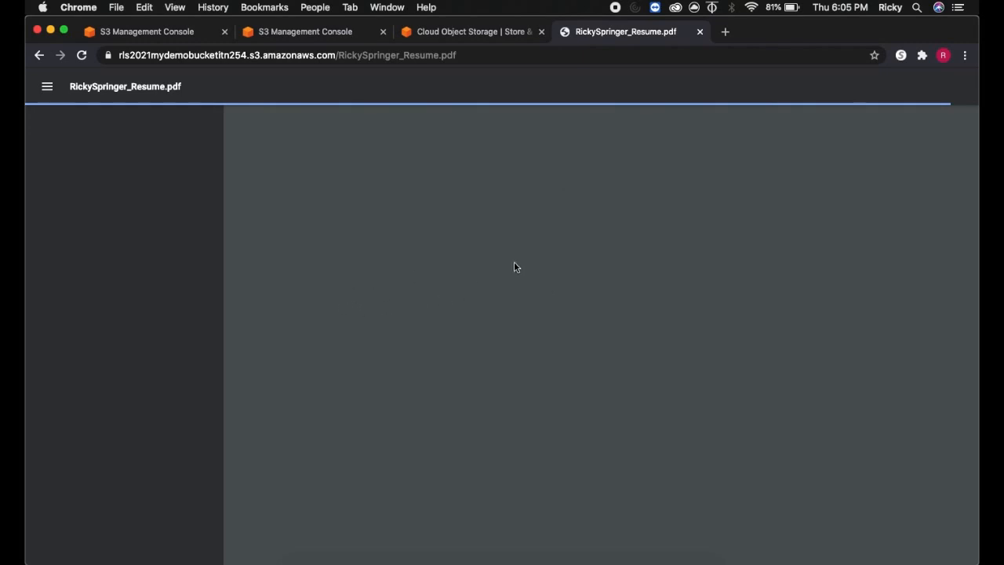
{"action": "scroll", "coordinate": [499, 392], "scroll_direction": "down", "scroll_amount": 2}
{"action": "scroll", "coordinate": [499, 392], "scroll_direction": "down", "scroll_amount": 5}
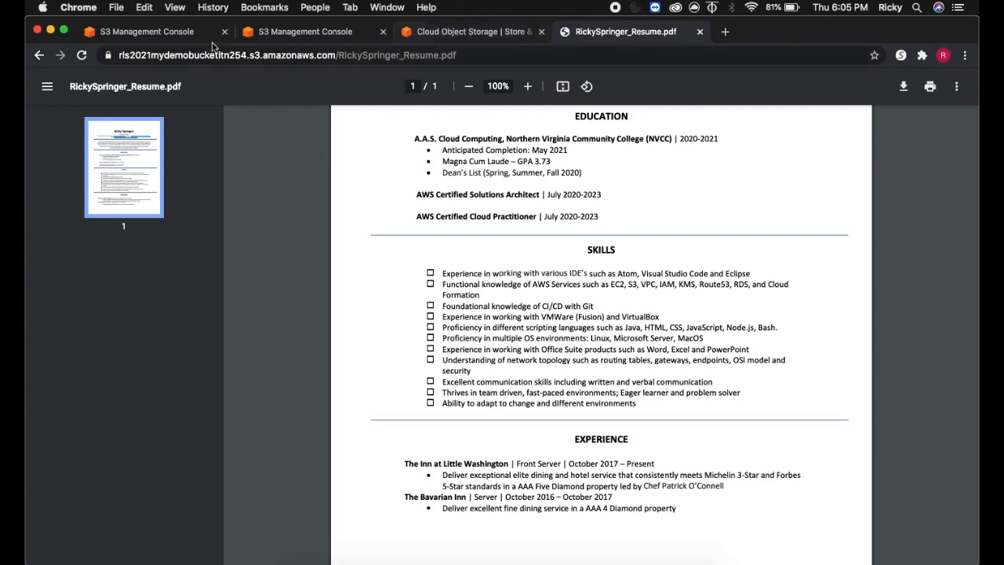
Return to the résumé object in the S3 console and open its access control list for editing
{"action": "left_click", "coordinate": [484, 30]}
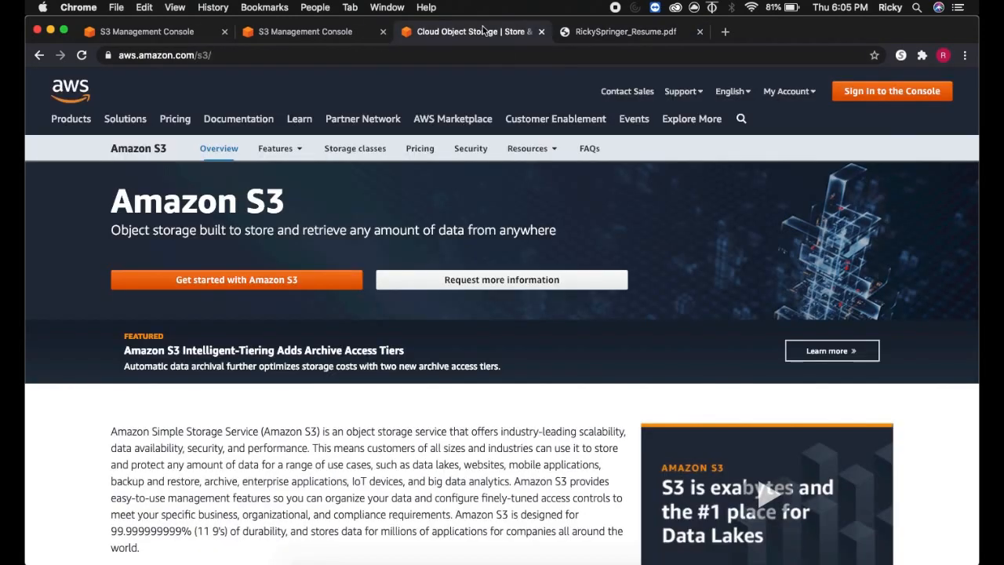
{"action": "left_click", "coordinate": [349, 32]}
{"action": "scroll", "coordinate": [285, 247], "scroll_direction": "down", "scroll_amount": 1}
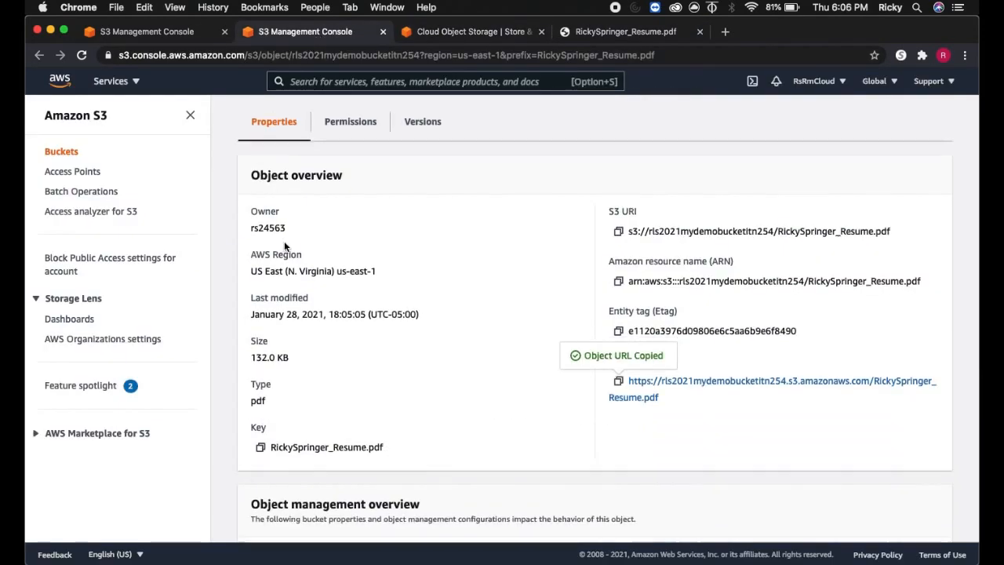
{"action": "scroll", "coordinate": [285, 243], "scroll_direction": "up", "scroll_amount": 1}
{"action": "left_click", "coordinate": [340, 137]}
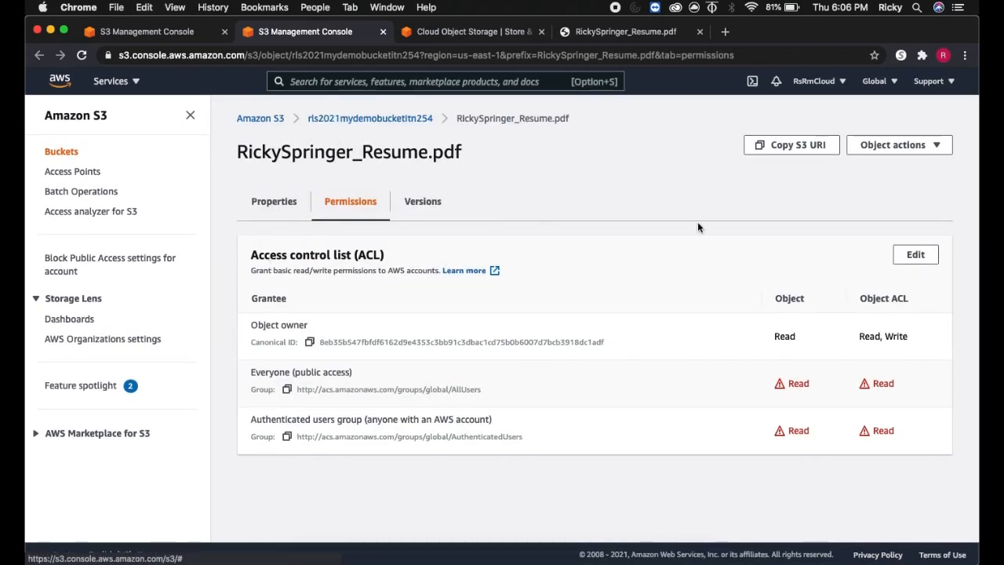
{"action": "left_click", "coordinate": [916, 254]}
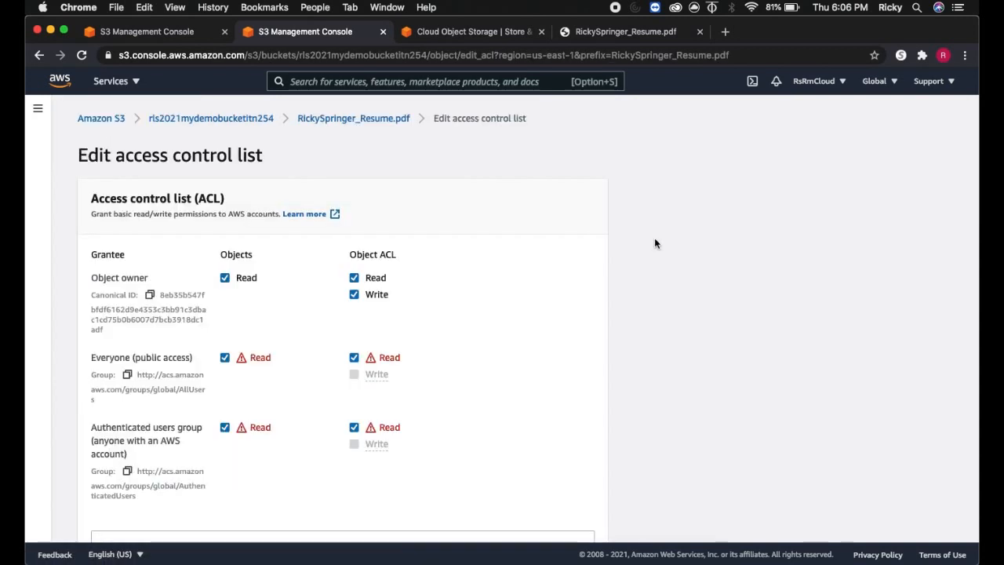
Review the object's access control list settings for the owner, Everyone and the Authenticated users group, including the access acknowledgement and other-account access
{"action": "scroll", "coordinate": [421, 293], "scroll_direction": "down", "scroll_amount": 2}
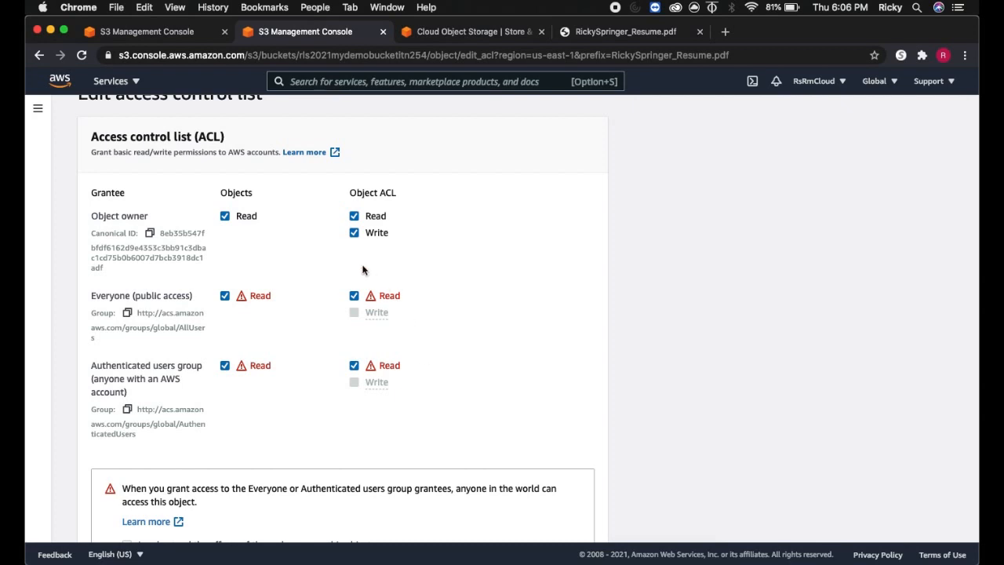
{"action": "scroll", "coordinate": [215, 261], "scroll_direction": "up", "scroll_amount": 1}
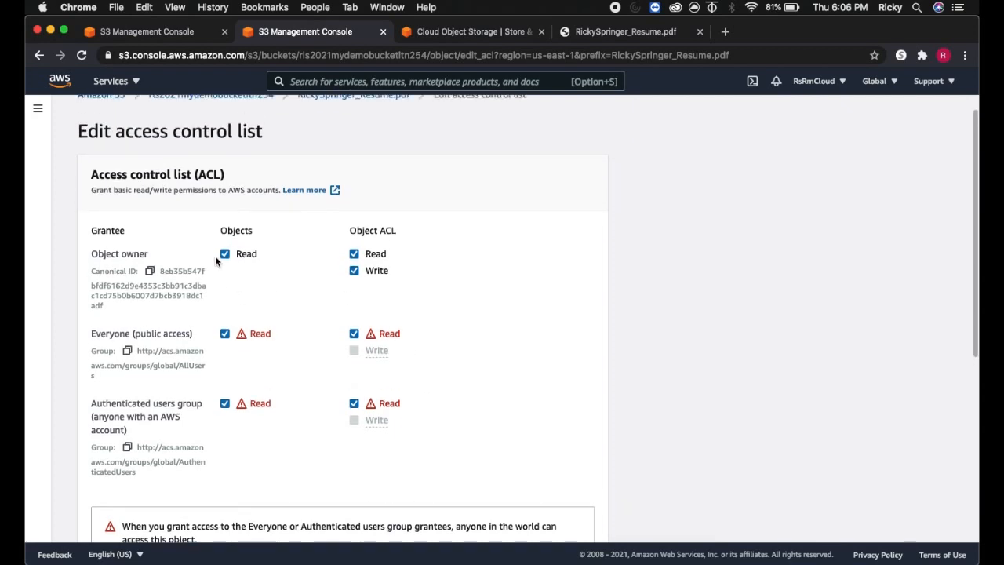
{"action": "scroll", "coordinate": [217, 261], "scroll_direction": "up", "scroll_amount": 1}
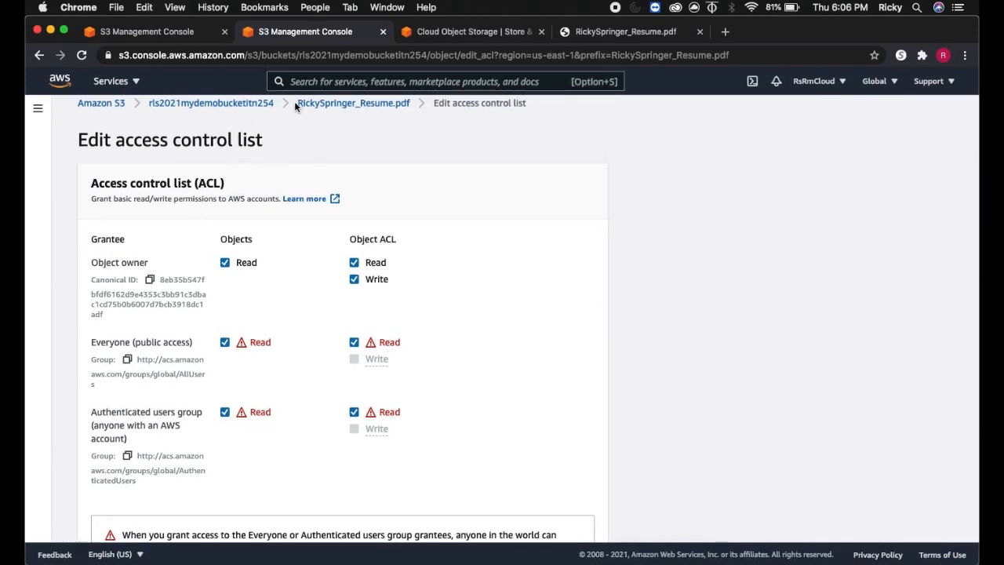
{"action": "left_click_drag", "start_coordinate": [294, 102], "coordinate": [415, 127]}
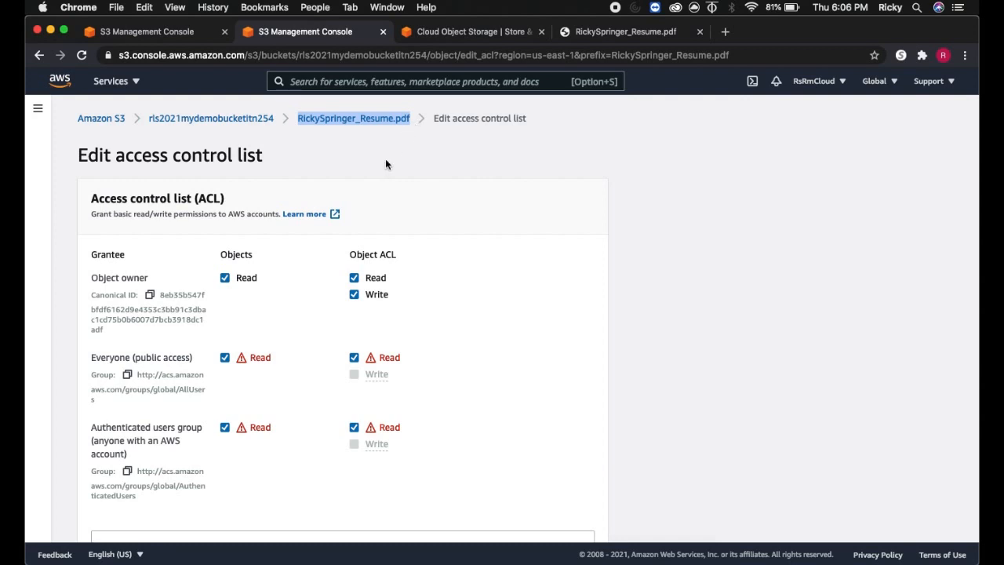
{"action": "scroll", "coordinate": [364, 162], "scroll_direction": "down", "scroll_amount": 2}
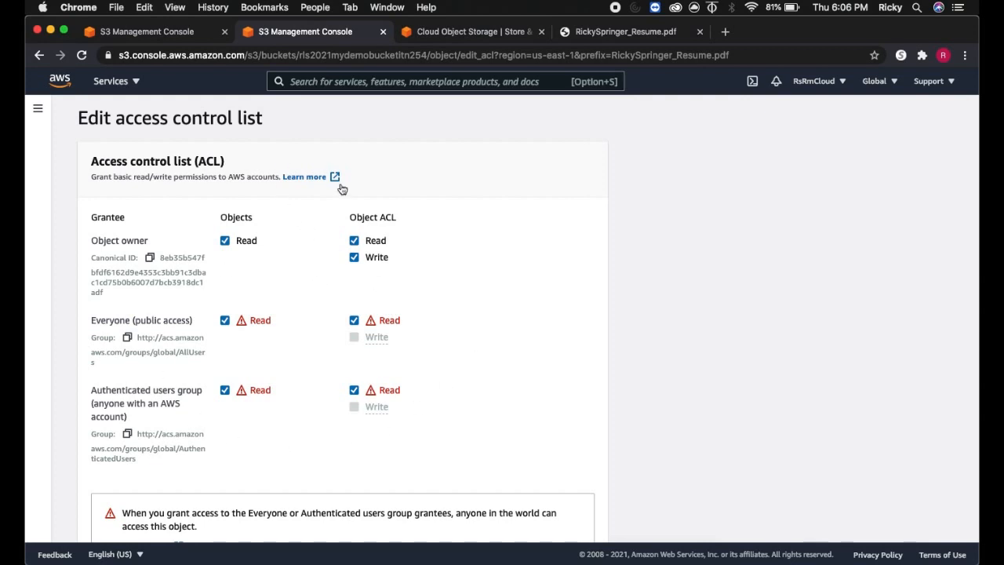
{"action": "scroll", "coordinate": [366, 254], "scroll_direction": "down", "scroll_amount": 5}
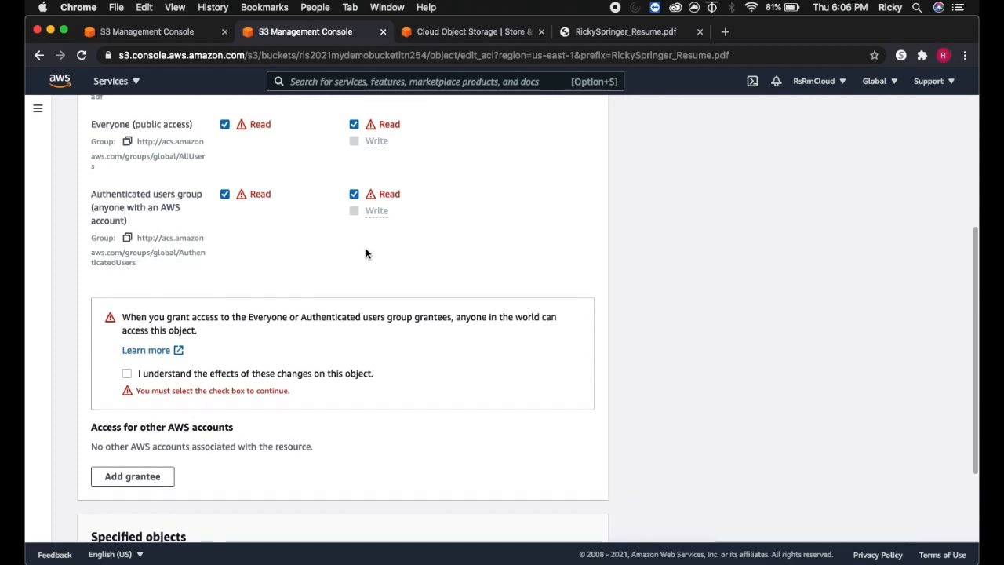
{"action": "scroll", "coordinate": [366, 255], "scroll_direction": "down", "scroll_amount": 3}
{"action": "scroll", "coordinate": [365, 248], "scroll_direction": "up", "scroll_amount": 6}
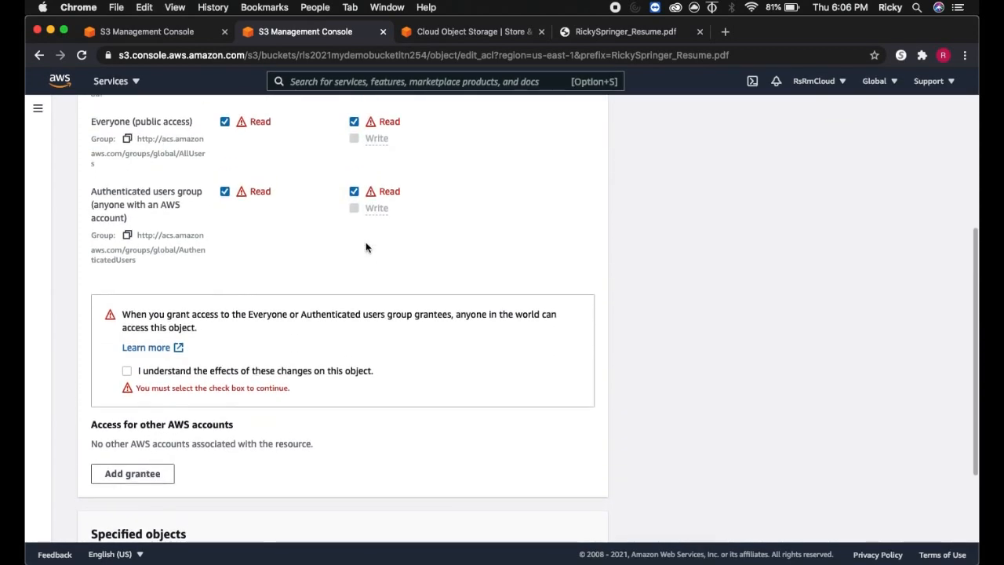
Look through the Amazon S3 product overview page, covering its benefits, S3 features, use cases, news and blog posts
{"action": "left_click", "coordinate": [460, 35]}
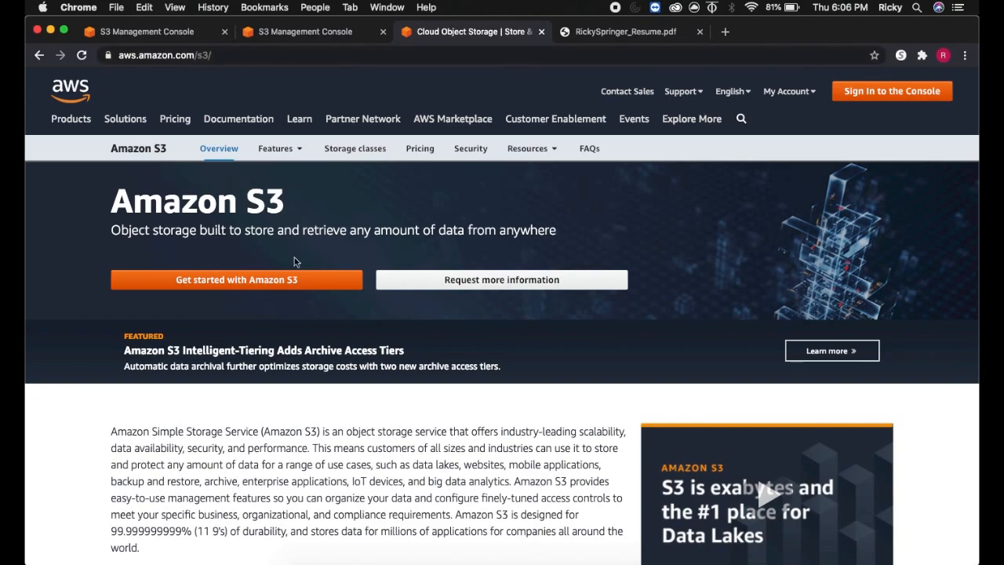
{"action": "scroll", "coordinate": [339, 389], "scroll_direction": "down", "scroll_amount": 4}
{"action": "scroll", "coordinate": [340, 390], "scroll_direction": "down", "scroll_amount": 15}
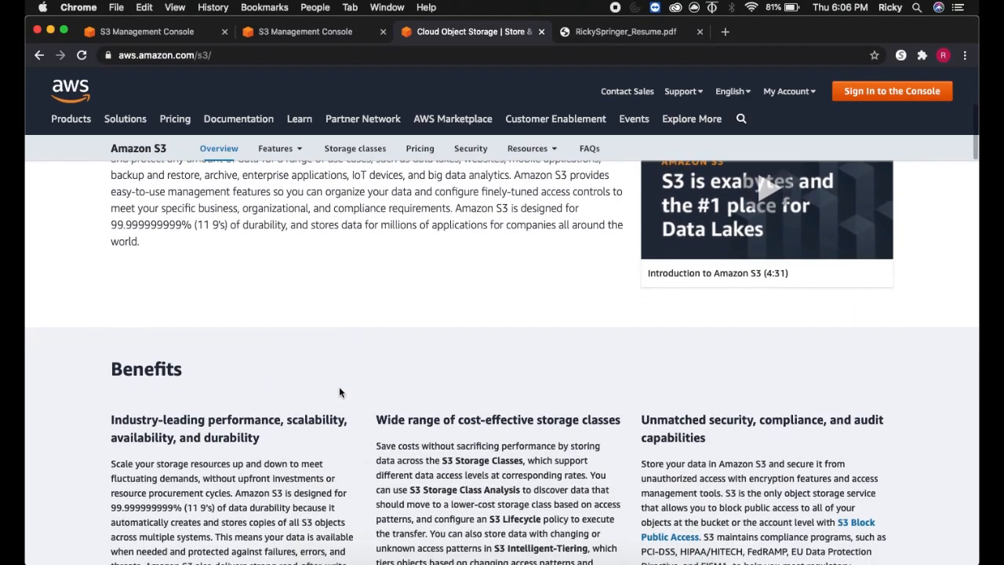
{"action": "scroll", "coordinate": [339, 355], "scroll_direction": "down", "scroll_amount": 5}
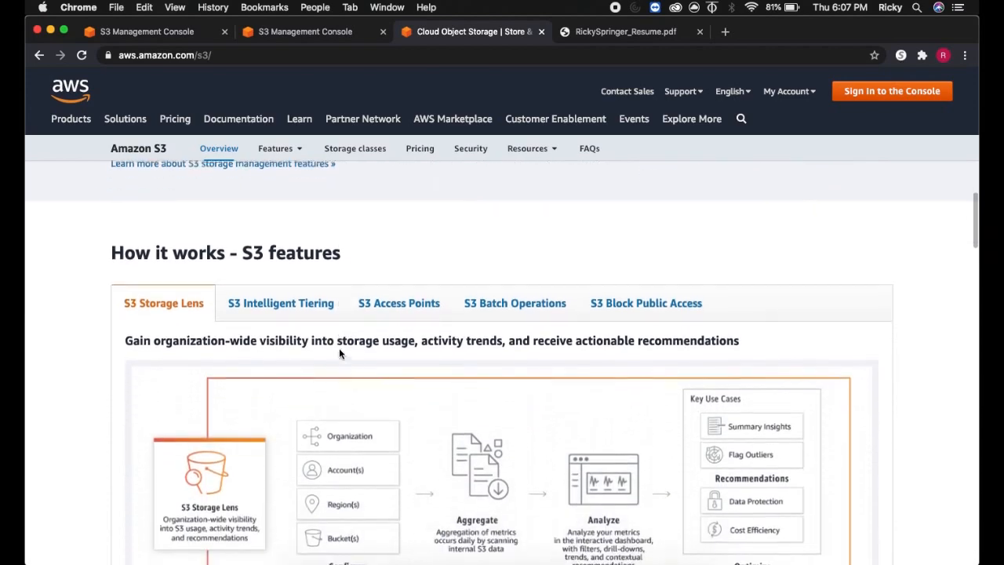
{"action": "scroll", "coordinate": [340, 344], "scroll_direction": "down", "scroll_amount": 8}
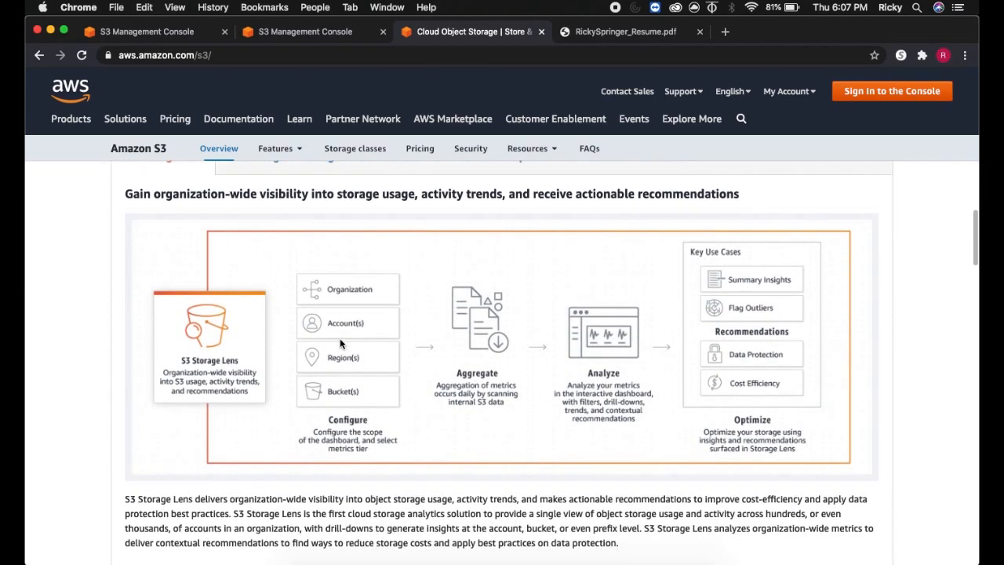
{"action": "scroll", "coordinate": [340, 344], "scroll_direction": "down", "scroll_amount": 10}
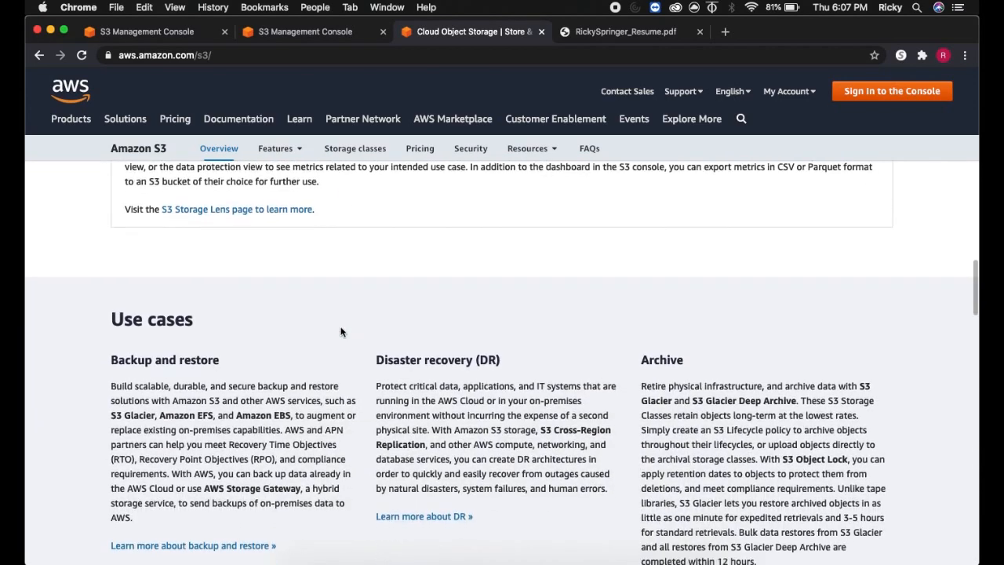
{"action": "scroll", "coordinate": [341, 324], "scroll_direction": "down", "scroll_amount": 13}
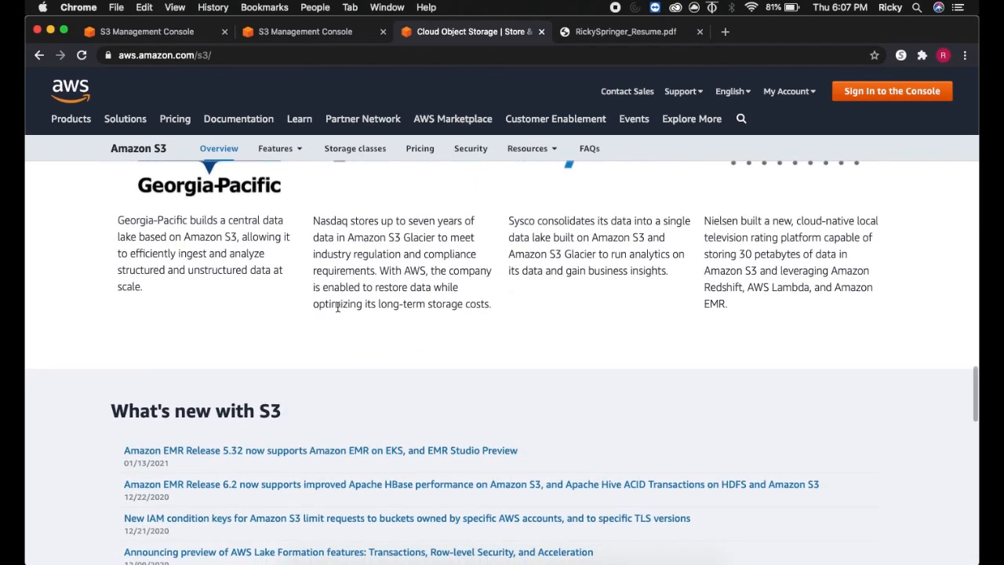
{"action": "scroll", "coordinate": [275, 290], "scroll_direction": "down", "scroll_amount": 10}
{"action": "scroll", "coordinate": [276, 295], "scroll_direction": "down", "scroll_amount": 10}
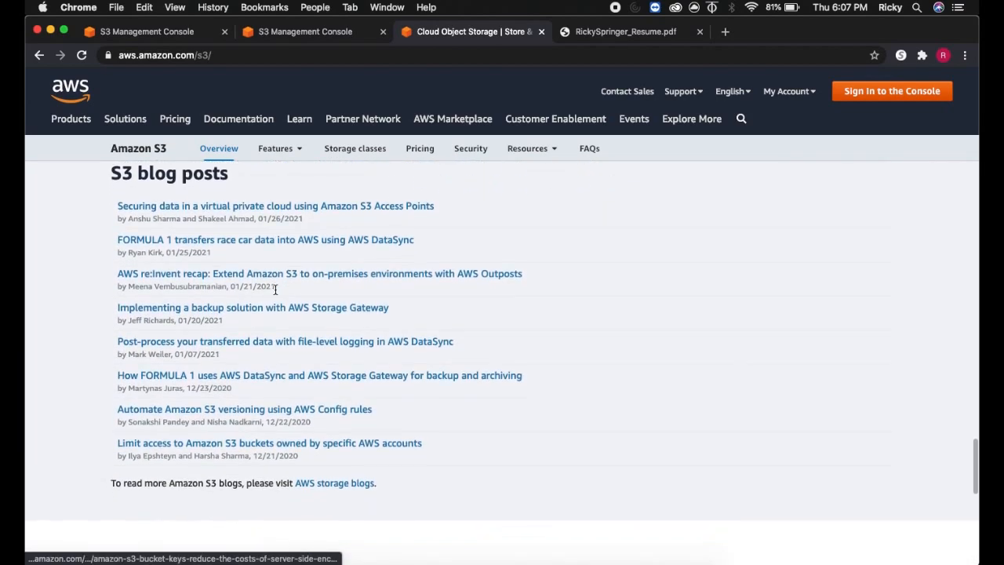
{"action": "scroll", "coordinate": [275, 289], "scroll_direction": "down", "scroll_amount": 2}
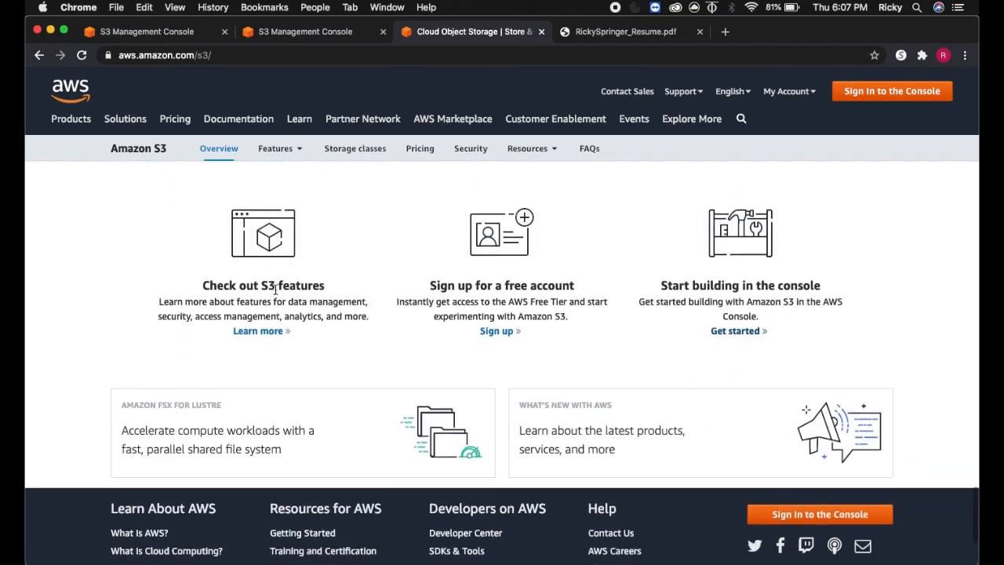
{"action": "scroll", "coordinate": [276, 292], "scroll_direction": "up", "scroll_amount": 20}
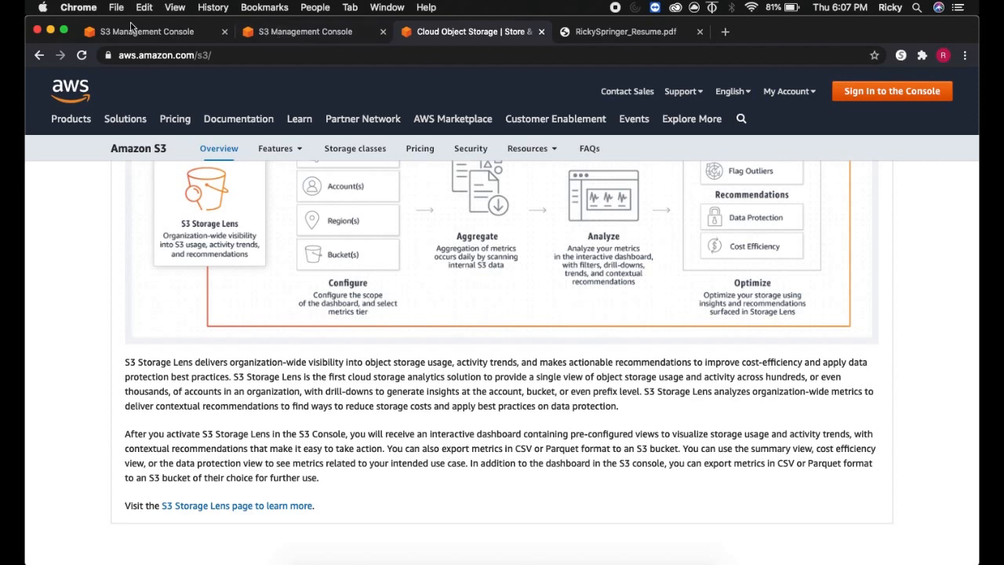
Leave the object's access control list editor in the S3 console and return to the list of all buckets
{"action": "left_click", "coordinate": [280, 29]}
{"action": "scroll", "coordinate": [305, 316], "scroll_direction": "up", "scroll_amount": 3}
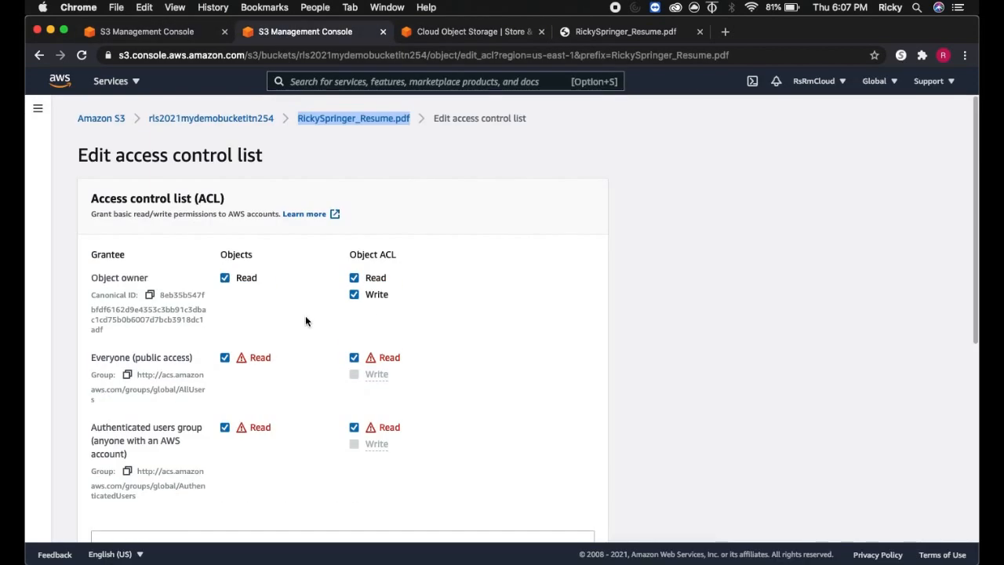
{"action": "left_click", "coordinate": [121, 118]}
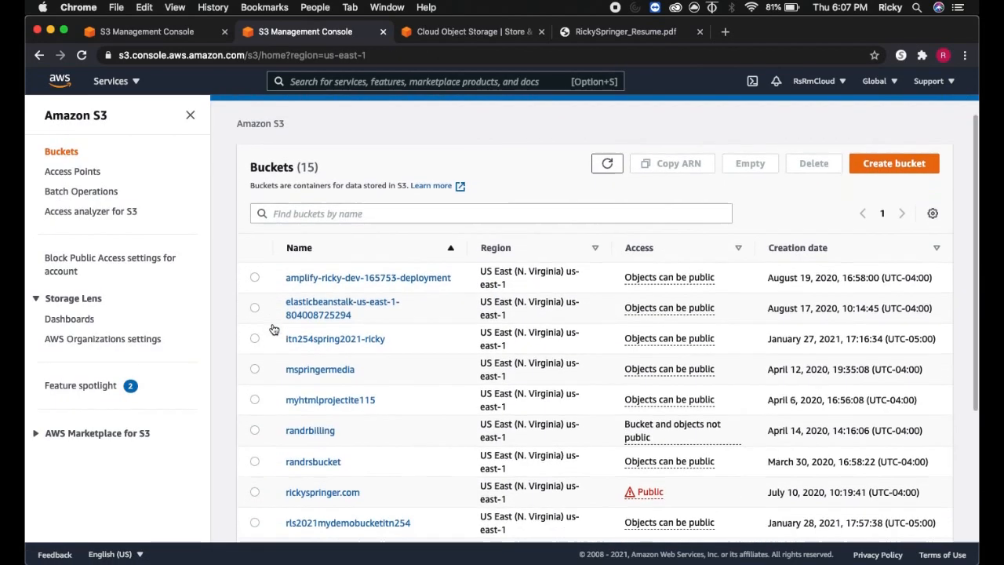
Try to delete the bucket rls2021mydemobucketitn254, and return to the bucket list
{"action": "scroll", "coordinate": [274, 325], "scroll_direction": "down", "scroll_amount": 5}
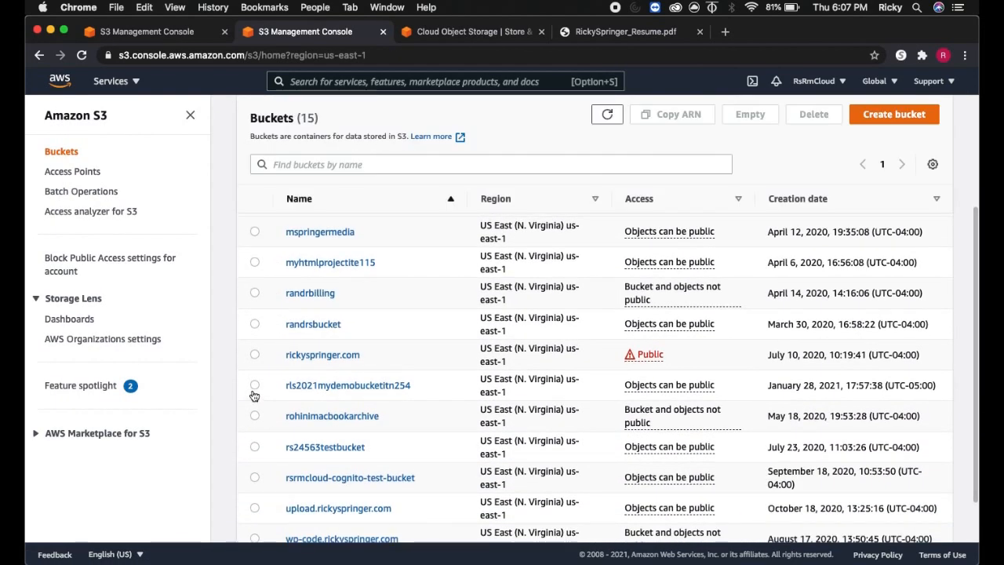
{"action": "left_click", "coordinate": [255, 385]}
{"action": "scroll", "coordinate": [436, 342], "scroll_direction": "up", "scroll_amount": 1}
{"action": "scroll", "coordinate": [436, 342], "scroll_direction": "up", "scroll_amount": 1}
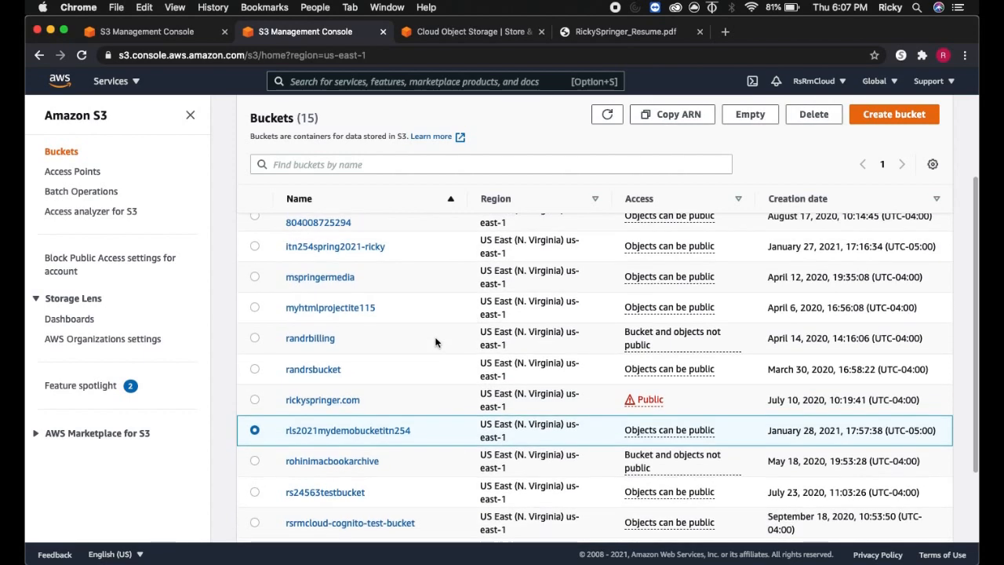
{"action": "left_click", "coordinate": [813, 115]}
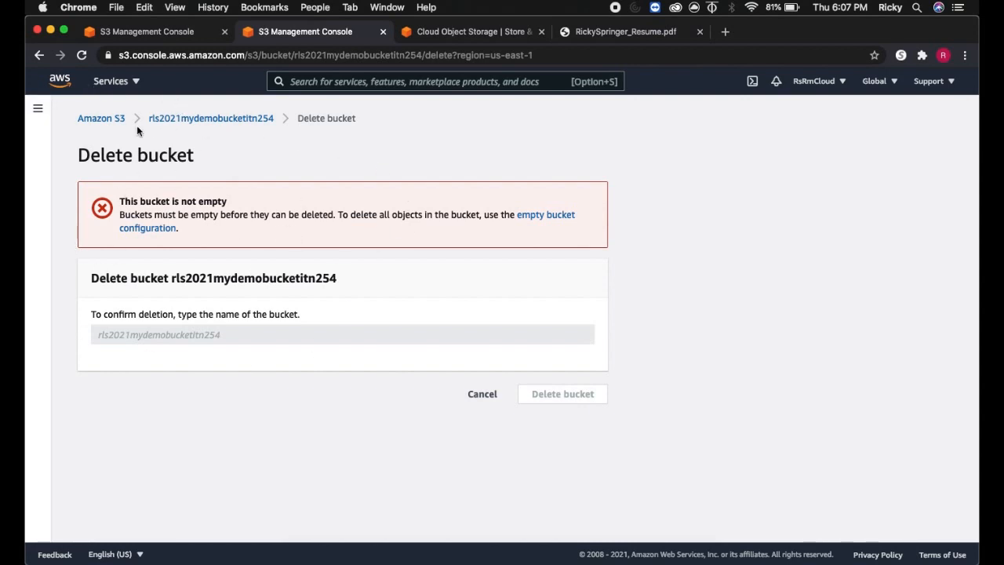
{"action": "left_click", "coordinate": [106, 118]}
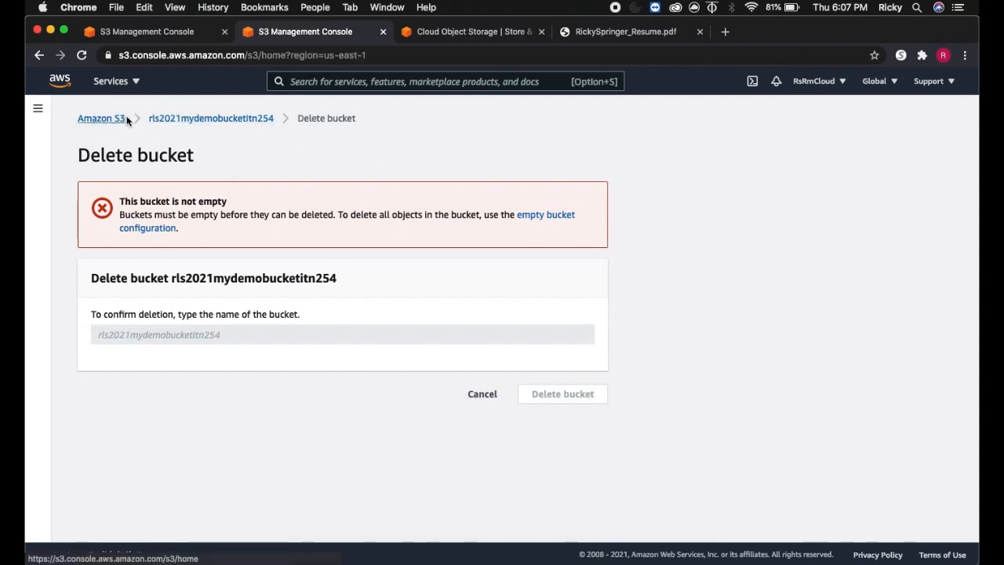
{"action": "scroll", "coordinate": [333, 465], "scroll_direction": "down", "scroll_amount": 3}
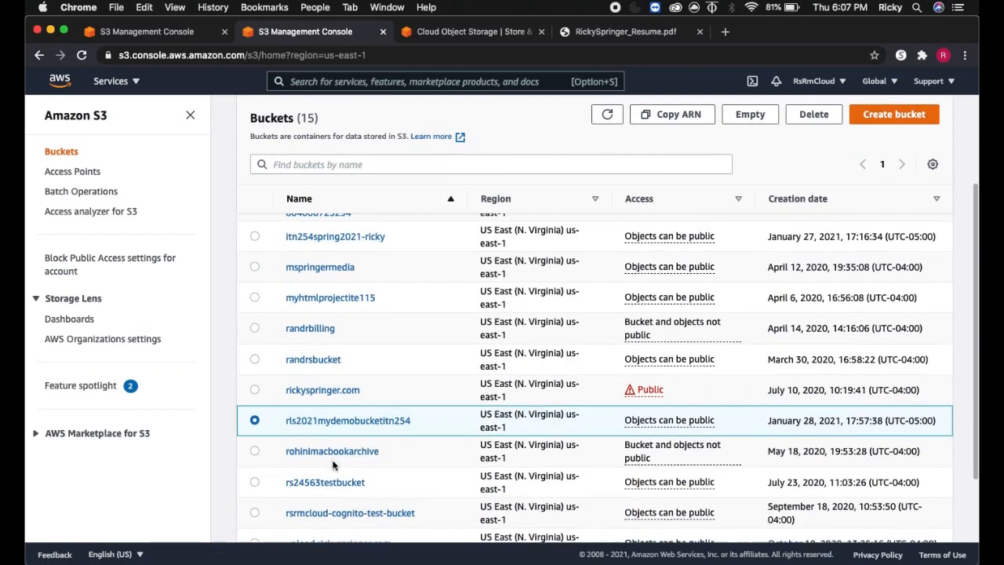
Delete the resume PDF from the bucket rls2021mydemobucketitn254, confirming with "permanently delete", and check the deletion status
{"action": "left_click", "coordinate": [344, 422]}
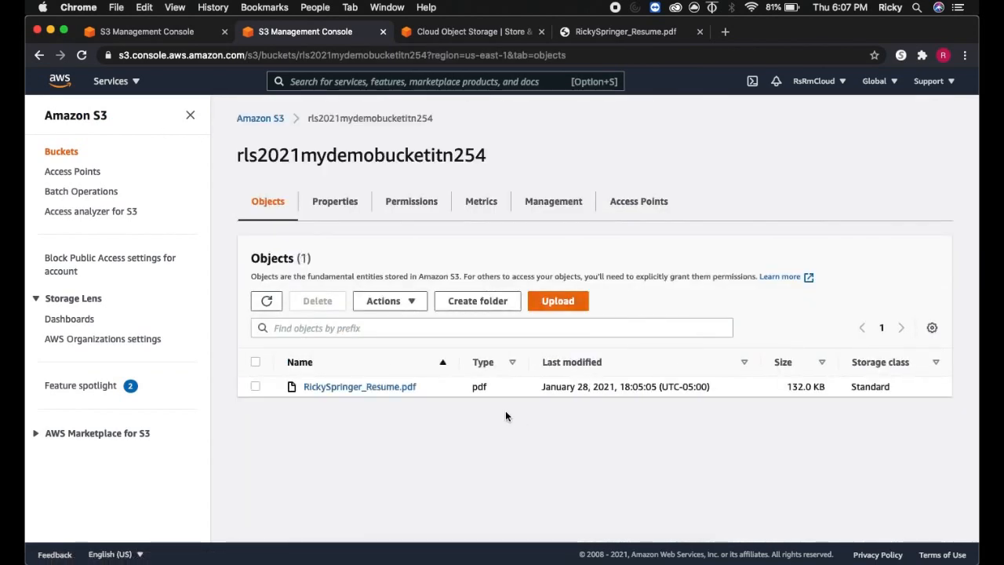
{"action": "left_click", "coordinate": [256, 386]}
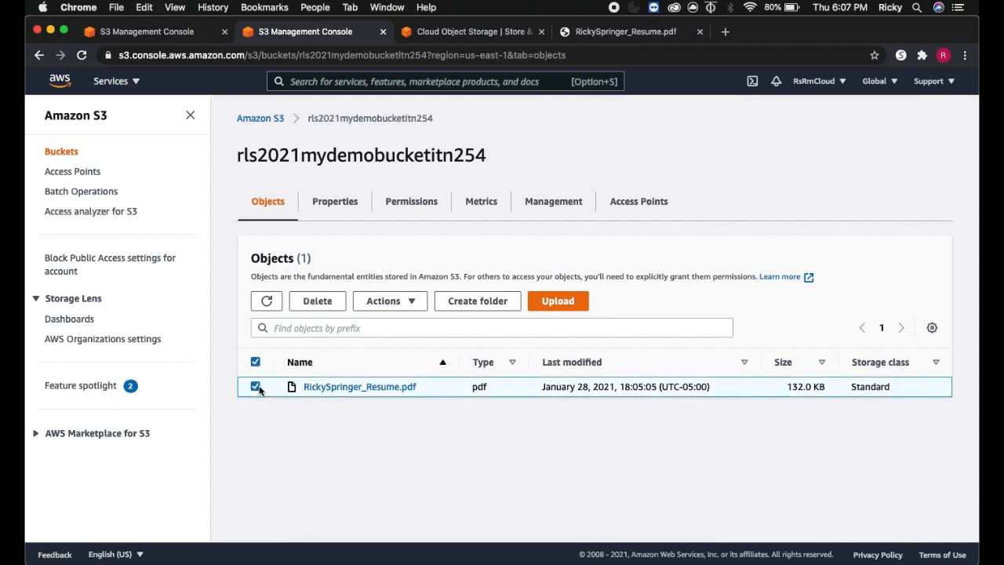
{"action": "left_click", "coordinate": [315, 306]}
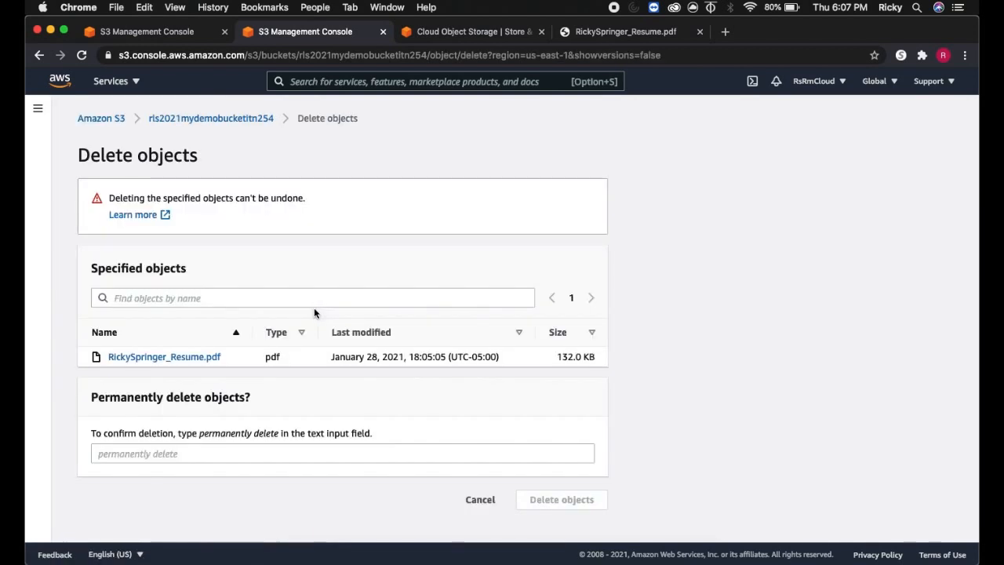
{"action": "left_click", "coordinate": [183, 453]}
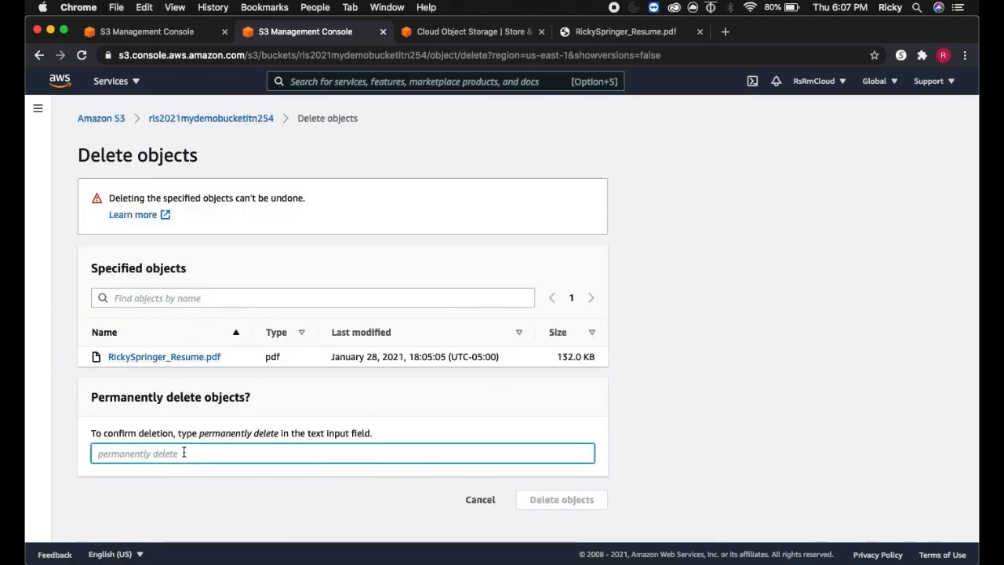
{"action": "type", "text": "permana"}
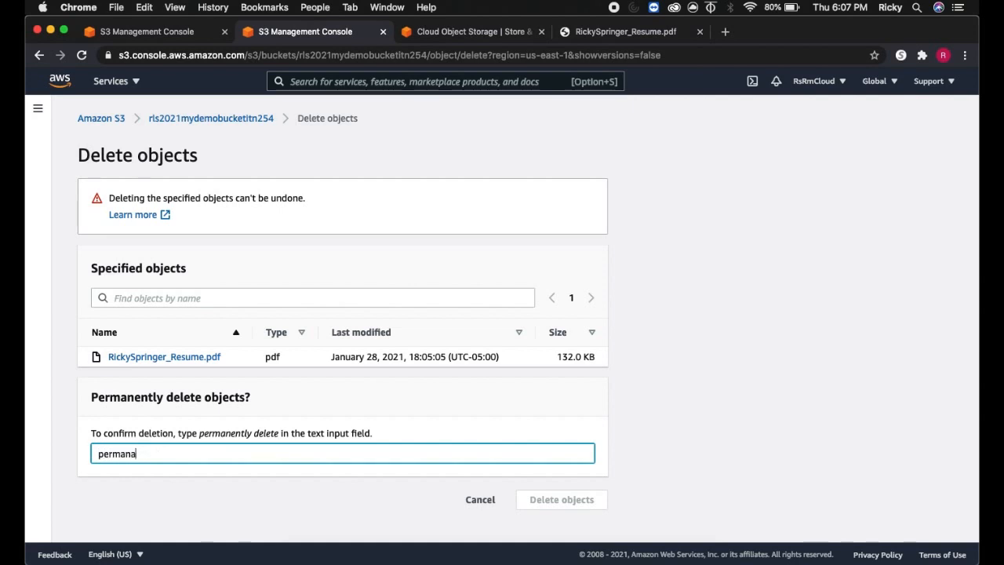
{"action": "key", "text": "BackSpace"}
{"action": "type", "text": "ently delete"}
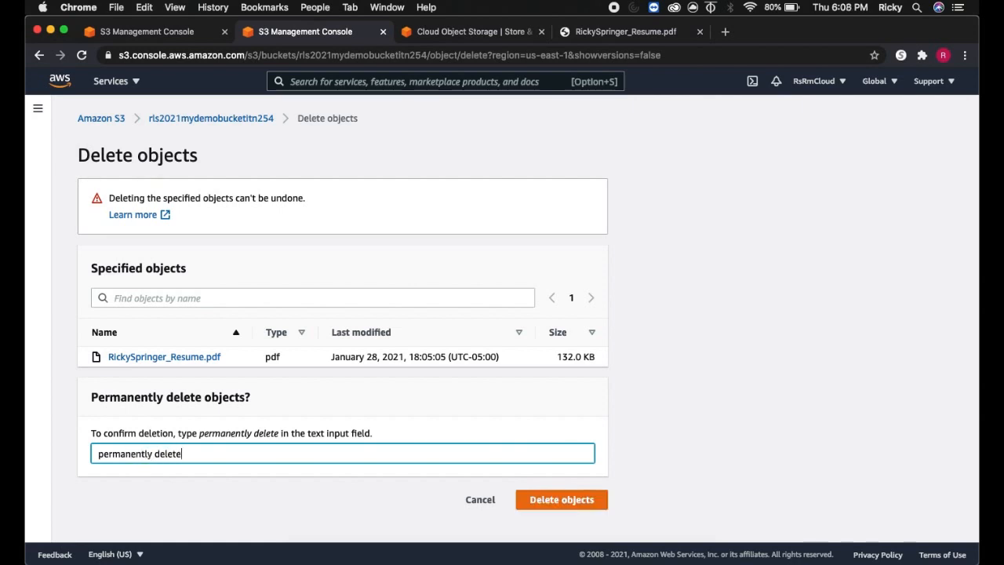
{"action": "left_click", "coordinate": [567, 497]}
{"action": "scroll", "coordinate": [373, 392], "scroll_direction": "down", "scroll_amount": 1}
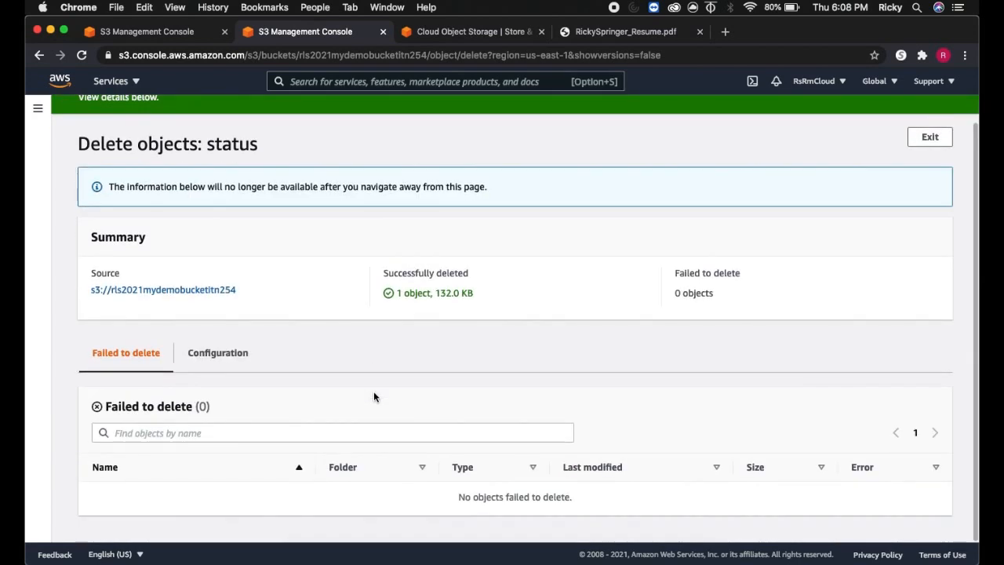
{"action": "scroll", "coordinate": [177, 180], "scroll_direction": "up", "scroll_amount": 1}
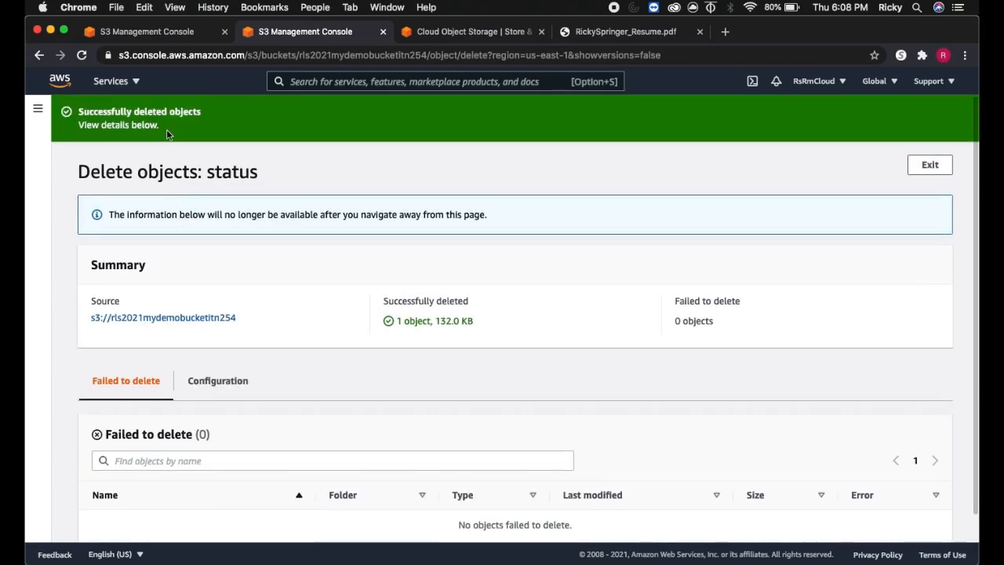
Return to the S3 bucket list and delete the emptied bucket, confirming with its name rls2021mydemobucketitn254
{"action": "left_click", "coordinate": [107, 81]}
{"action": "left_click", "coordinate": [99, 225]}
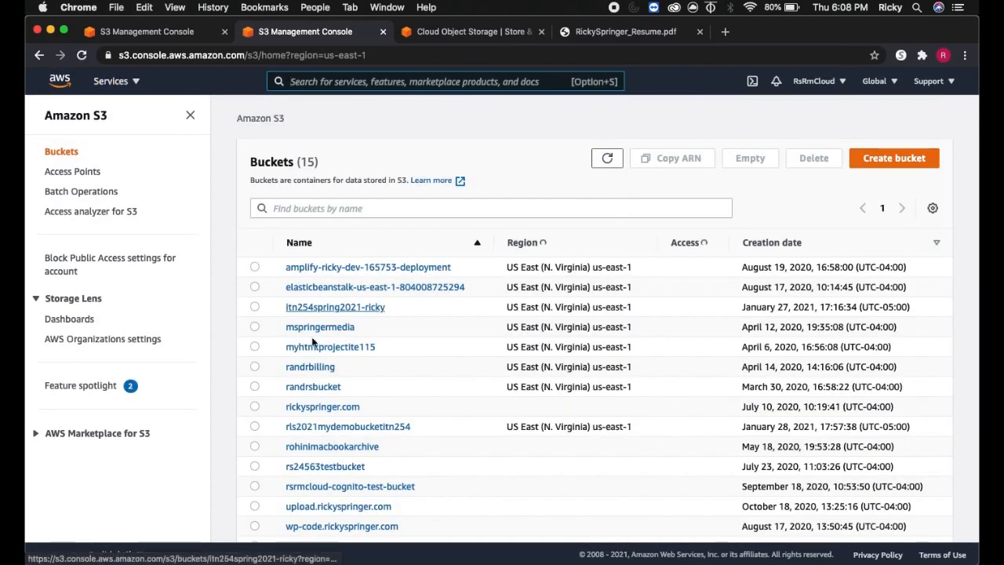
{"action": "scroll", "coordinate": [298, 365], "scroll_direction": "down", "scroll_amount": 3}
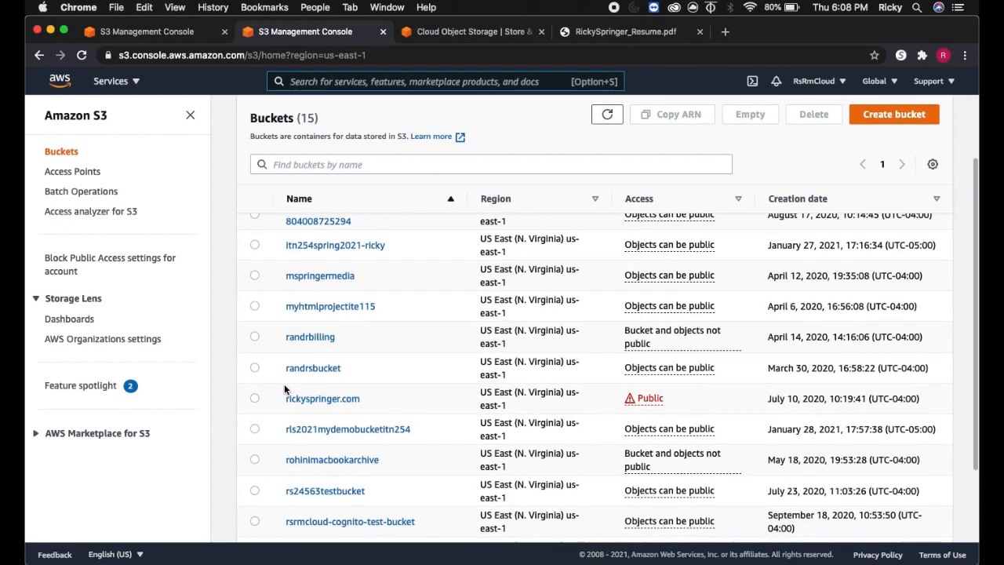
{"action": "scroll", "coordinate": [285, 389], "scroll_direction": "down", "scroll_amount": 1}
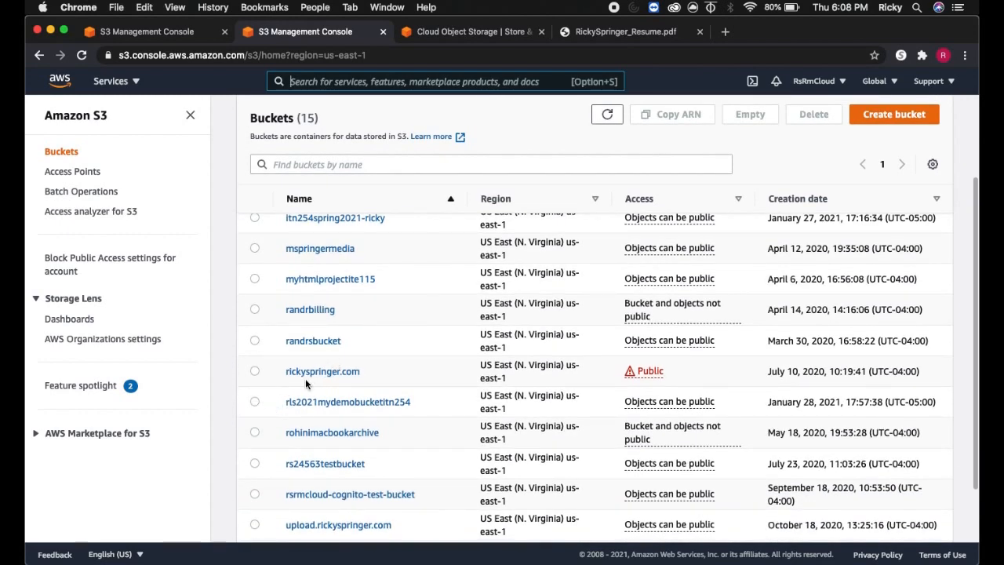
{"action": "left_click", "coordinate": [255, 402]}
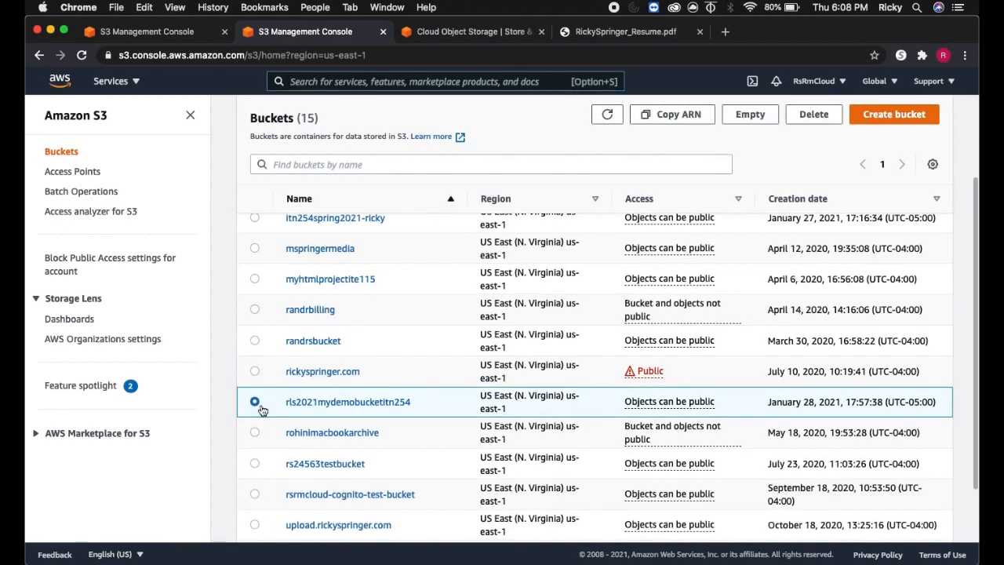
{"action": "left_click", "coordinate": [812, 115]}
{"action": "left_click", "coordinate": [203, 336]}
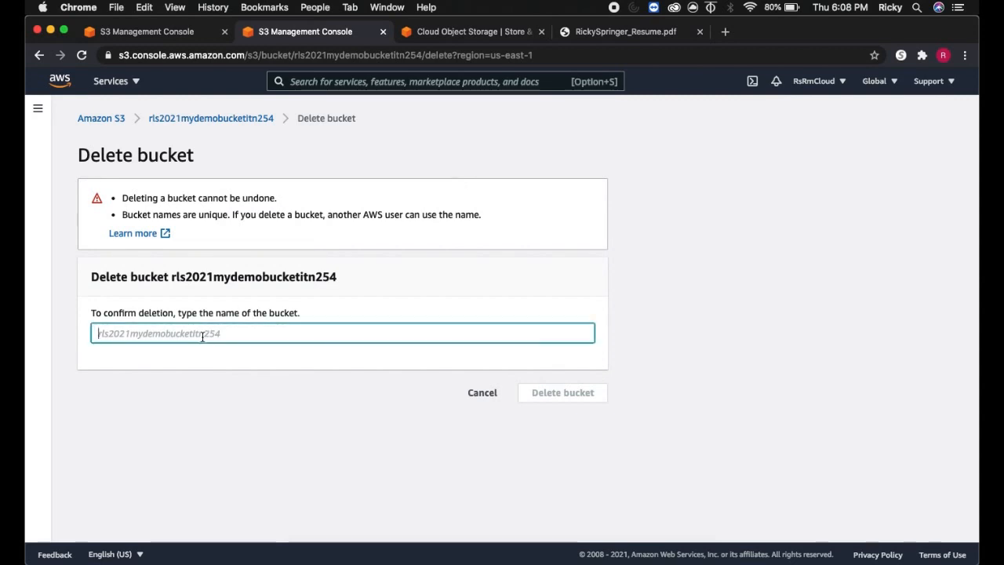
{"action": "type", "text": "rls2021mydemobucketi"}
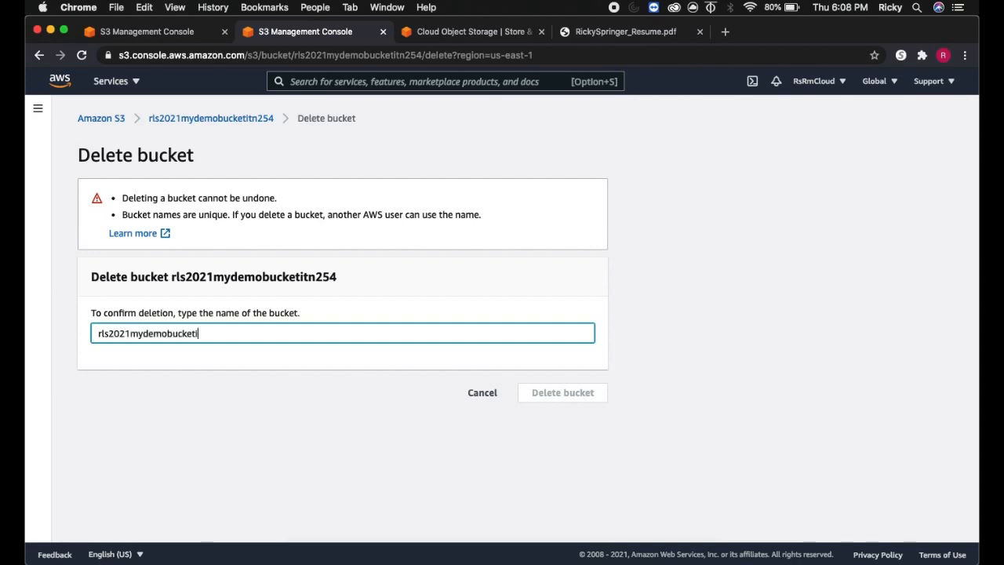
{"action": "type", "text": "4"}
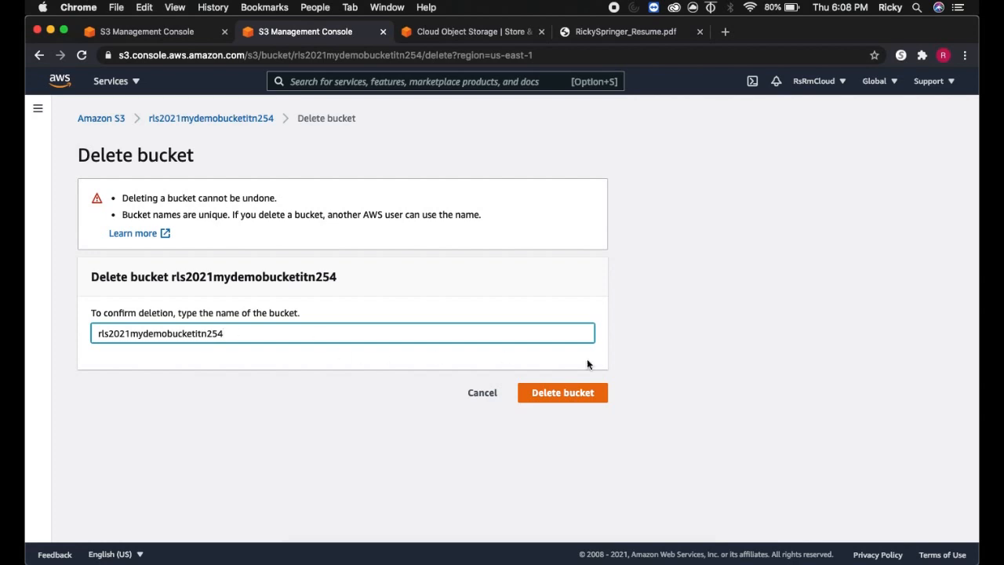
{"action": "left_click", "coordinate": [578, 391]}
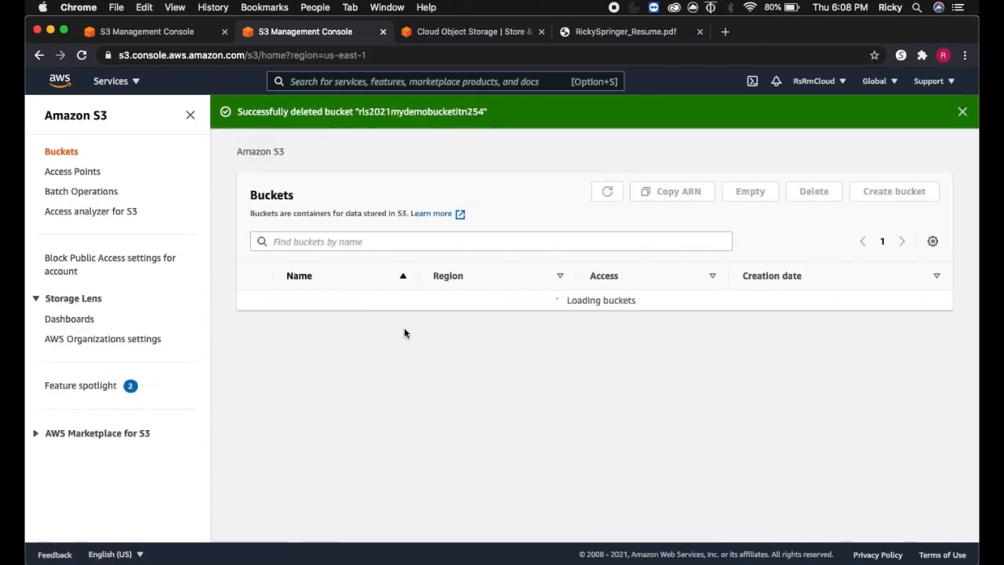